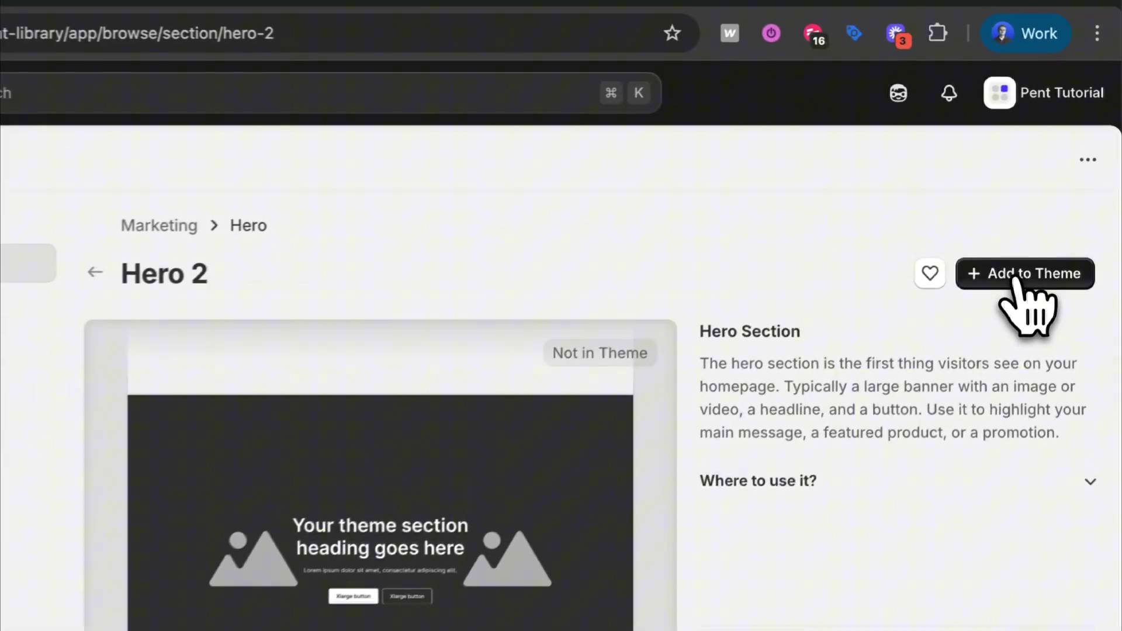
- Add the Hero 2 section to the store theme from its Pent Library page
left_click(1016, 280)
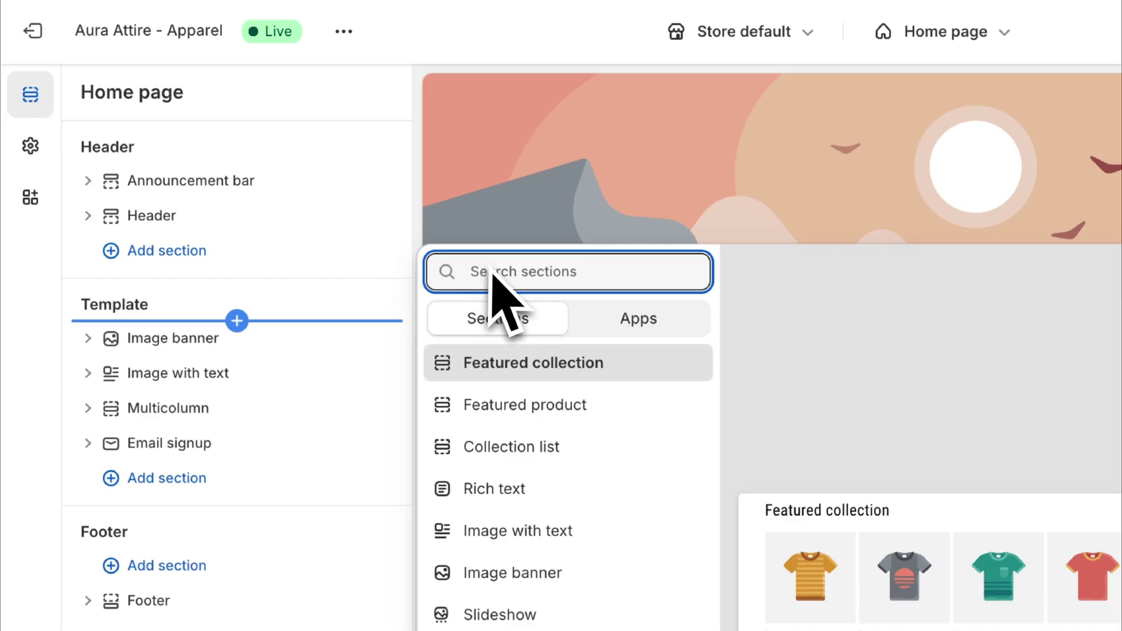
- Add Hero 2 (PL) to the home template and save a black button with Medium radius
type("hero")
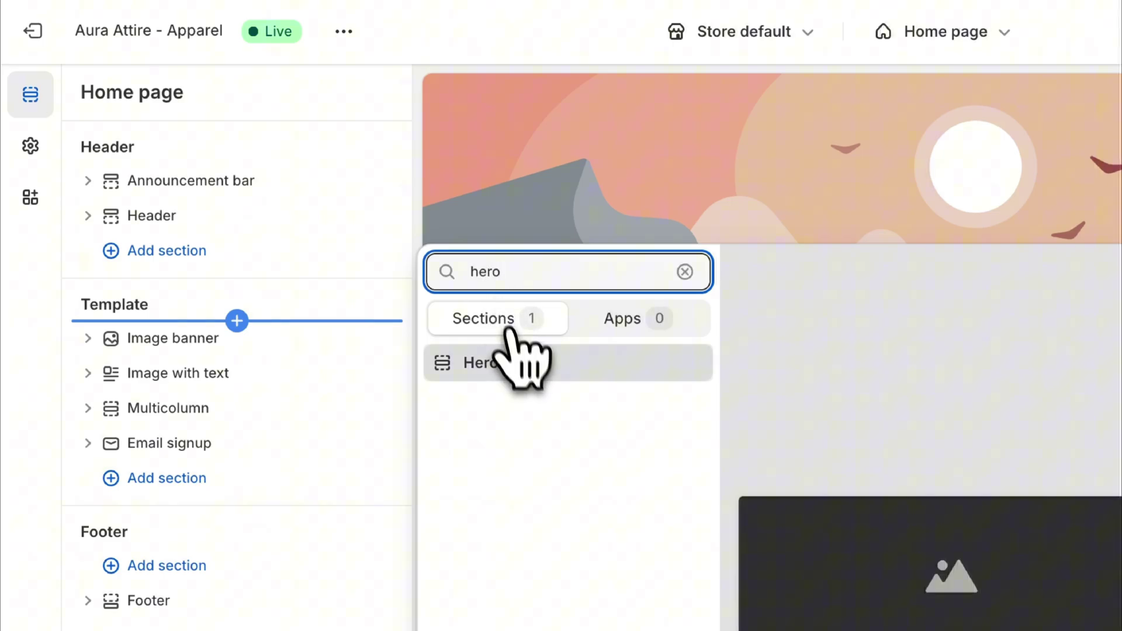
left_click(522, 366)
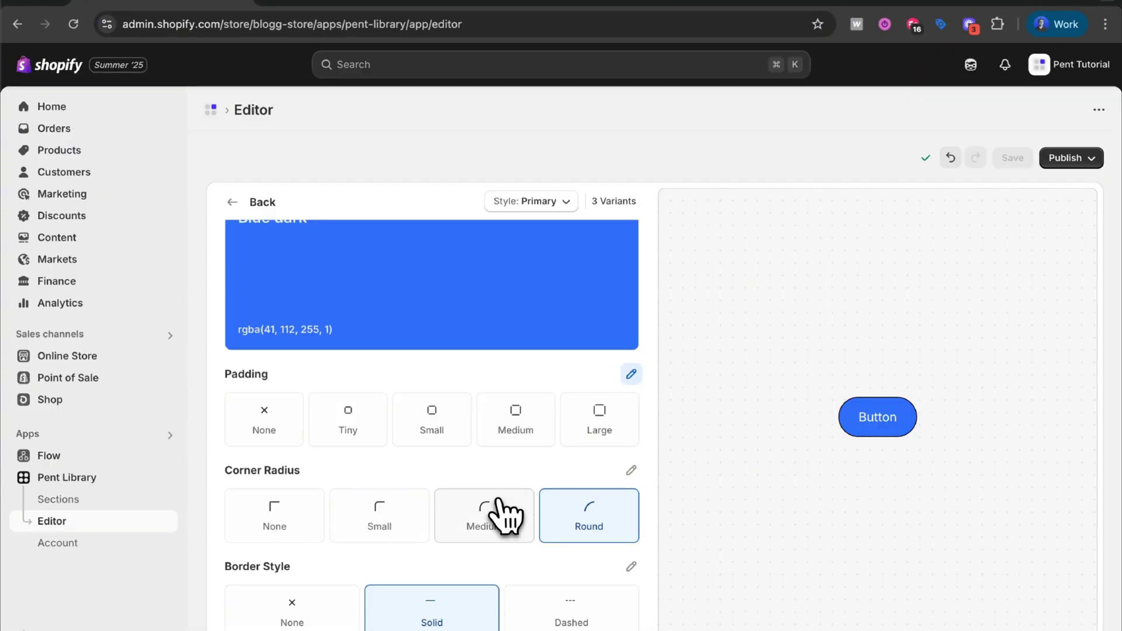
left_click(500, 516)
left_click(467, 281)
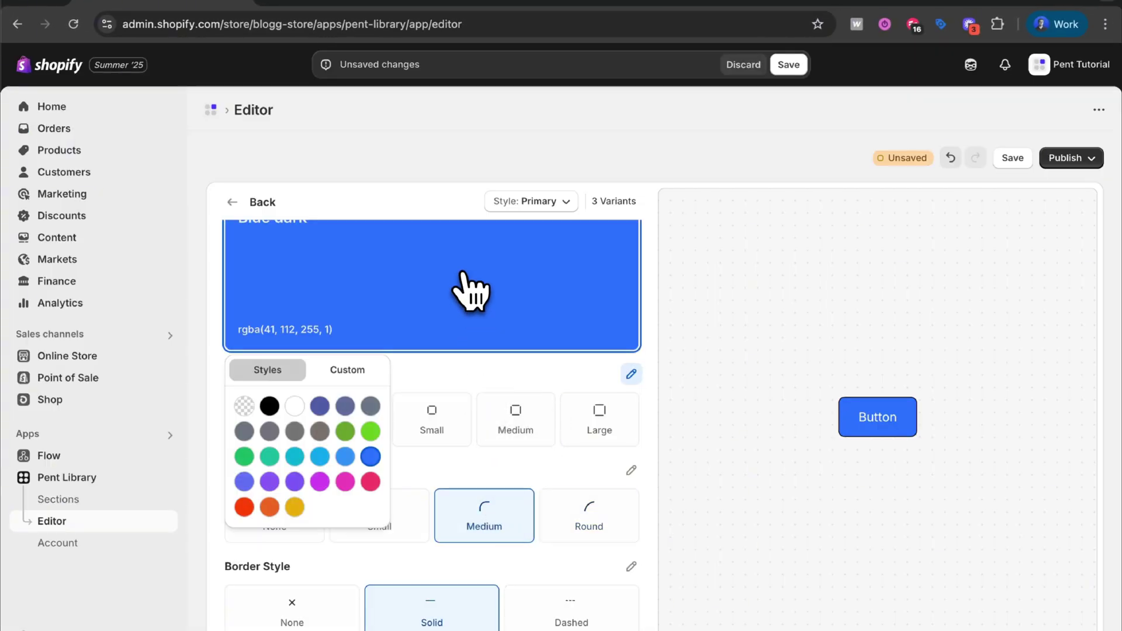
left_click(270, 405)
left_click(701, 225)
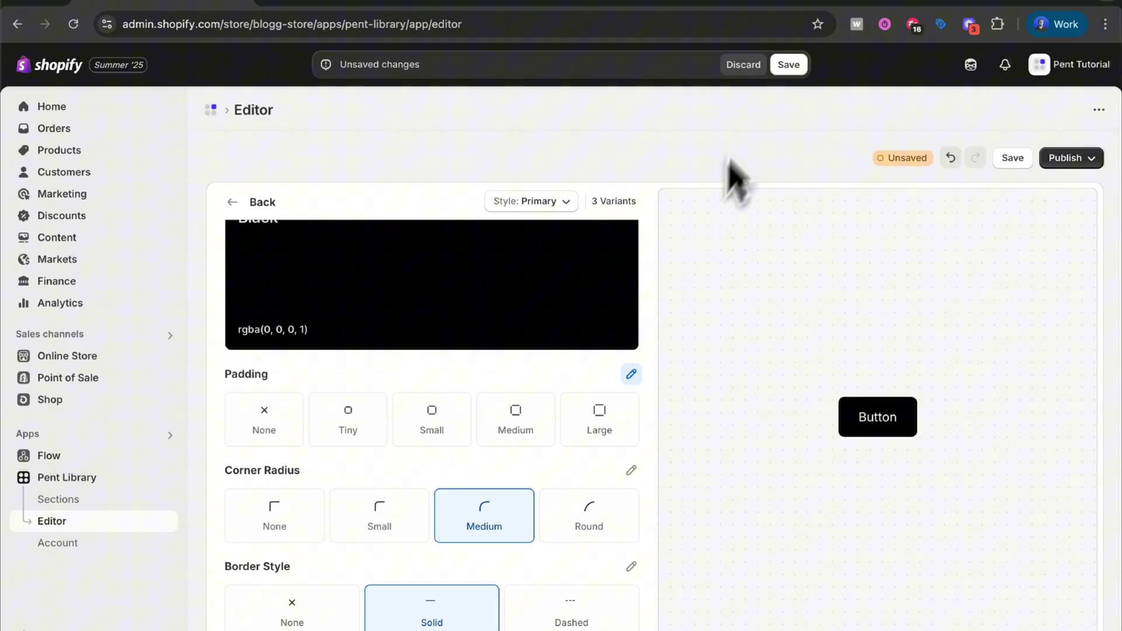
left_click(788, 66)
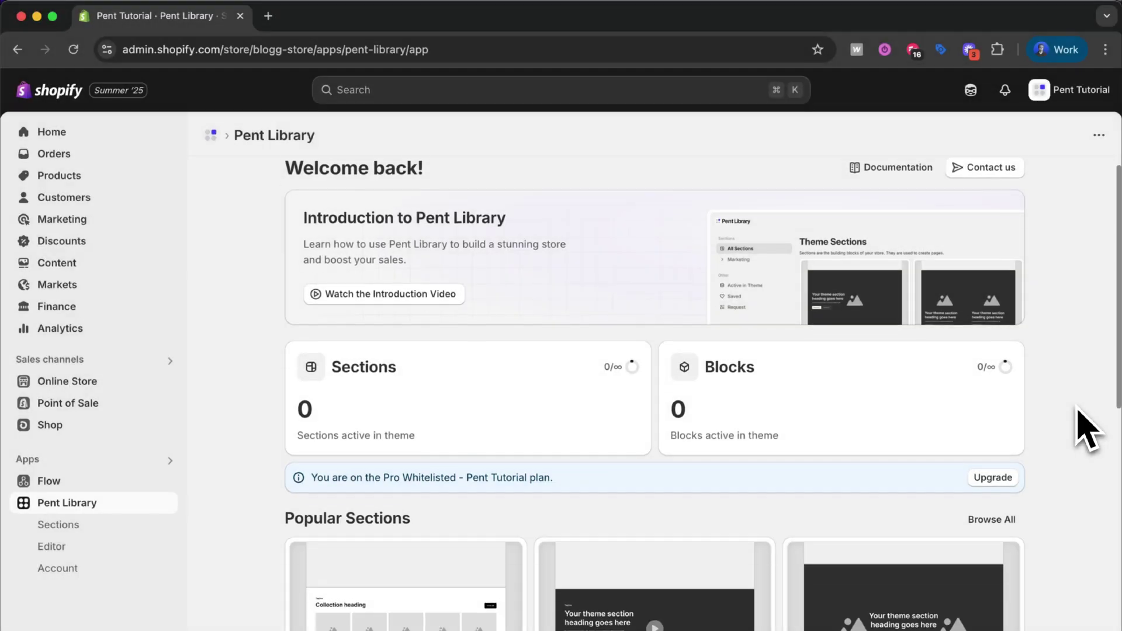
- Scroll down the Pent Library home page and go to the Sections catalogue
scroll(1087, 430, "down", 5)
scroll(1087, 429, "down", 3)
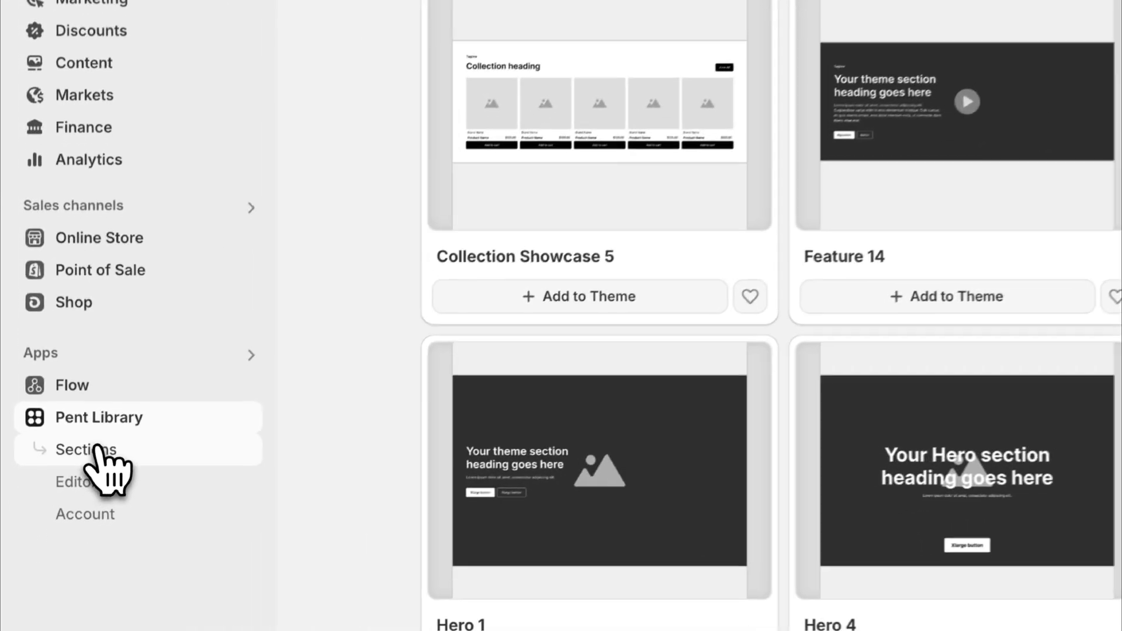
left_click(64, 524)
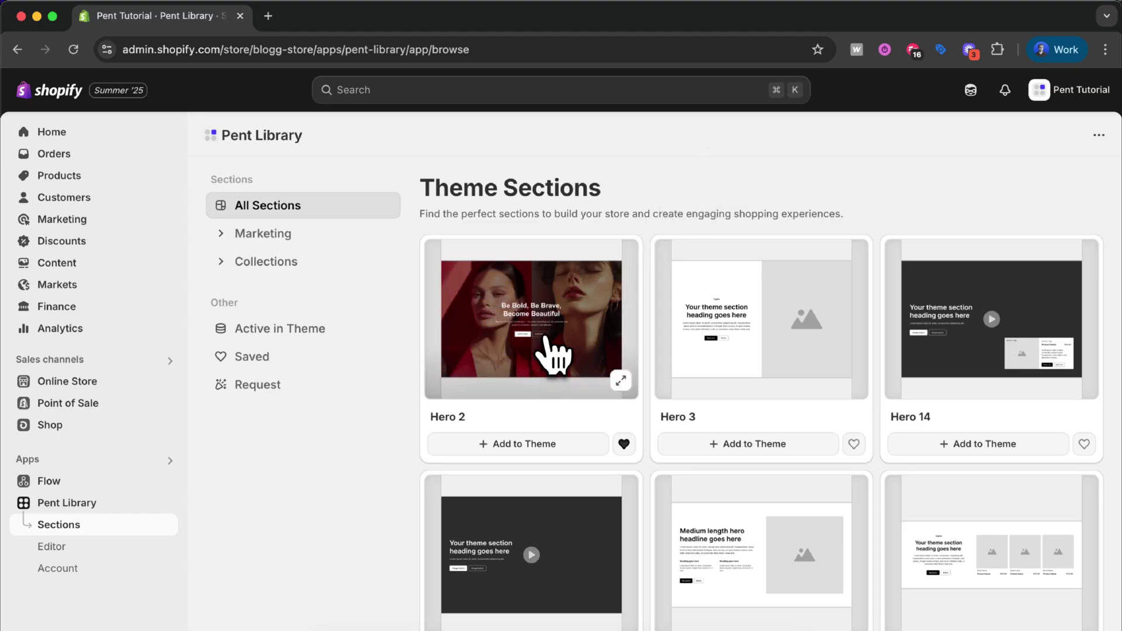
- Open Hero 2's details, expand 'Where to use it?', and add Hero 2 to the theme
left_click(545, 337)
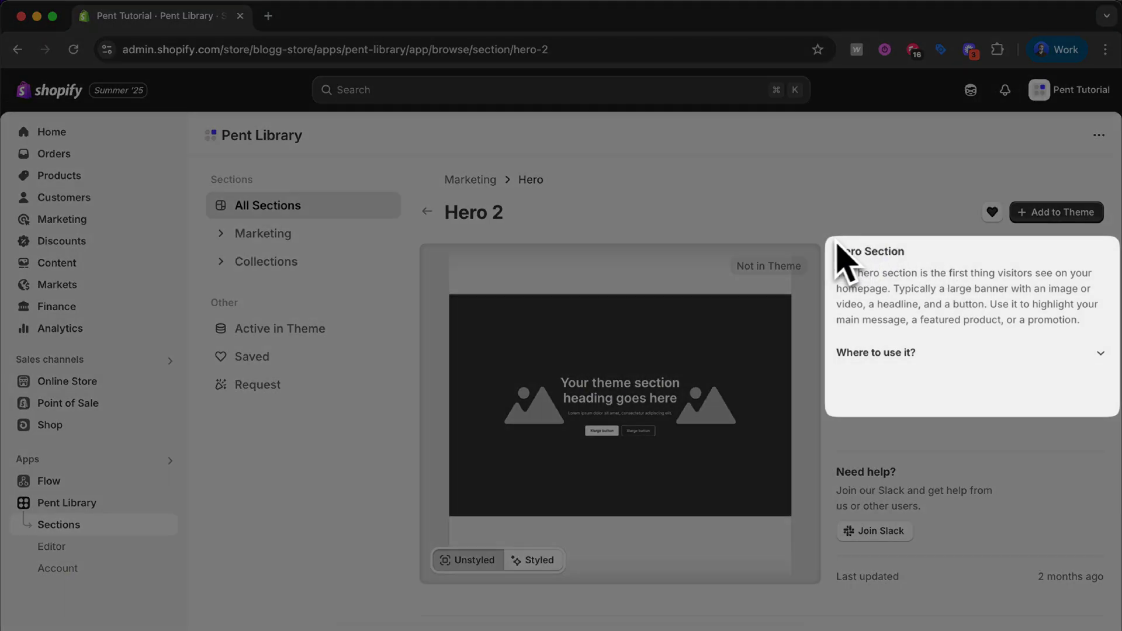
left_click(913, 352)
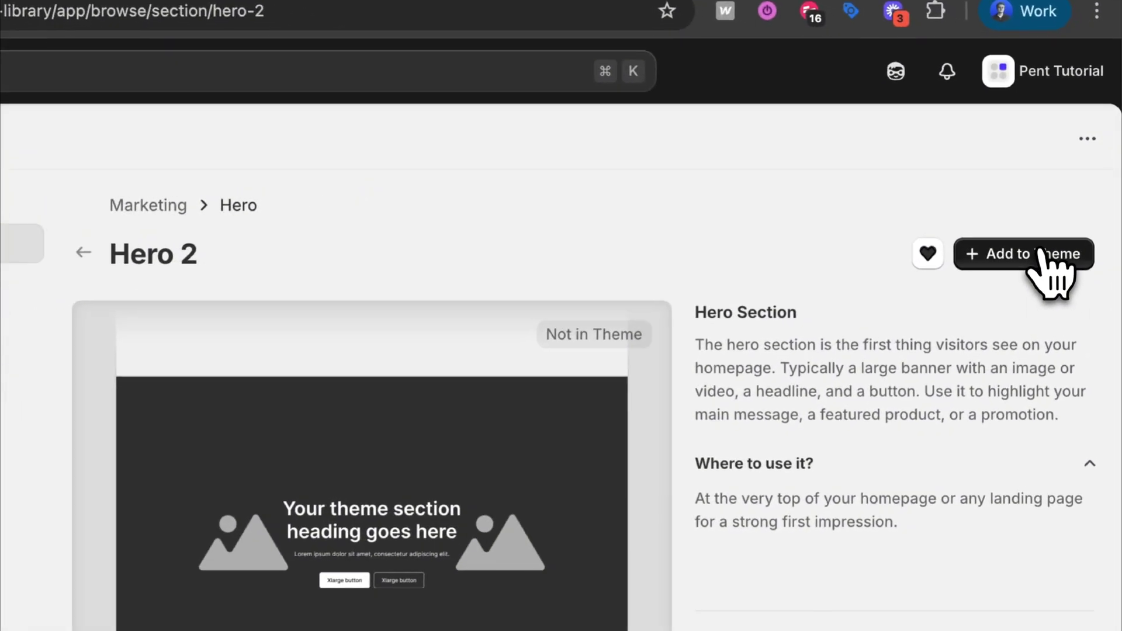
left_click(1058, 212)
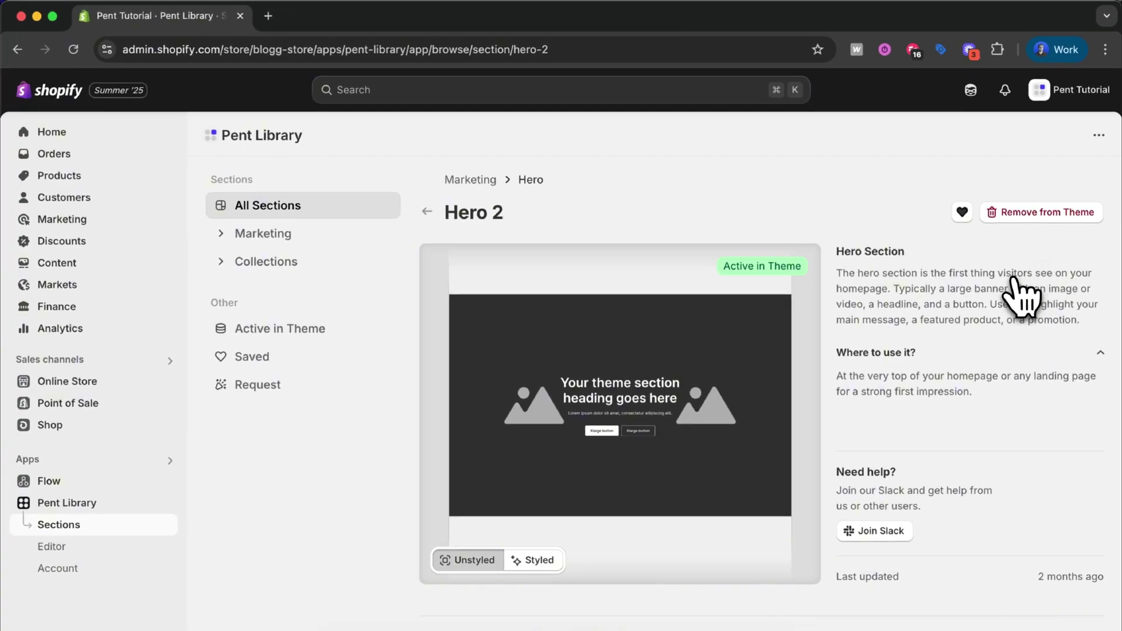
- Back in Theme Sections, add the Feature 2 card to the theme
left_click(427, 212)
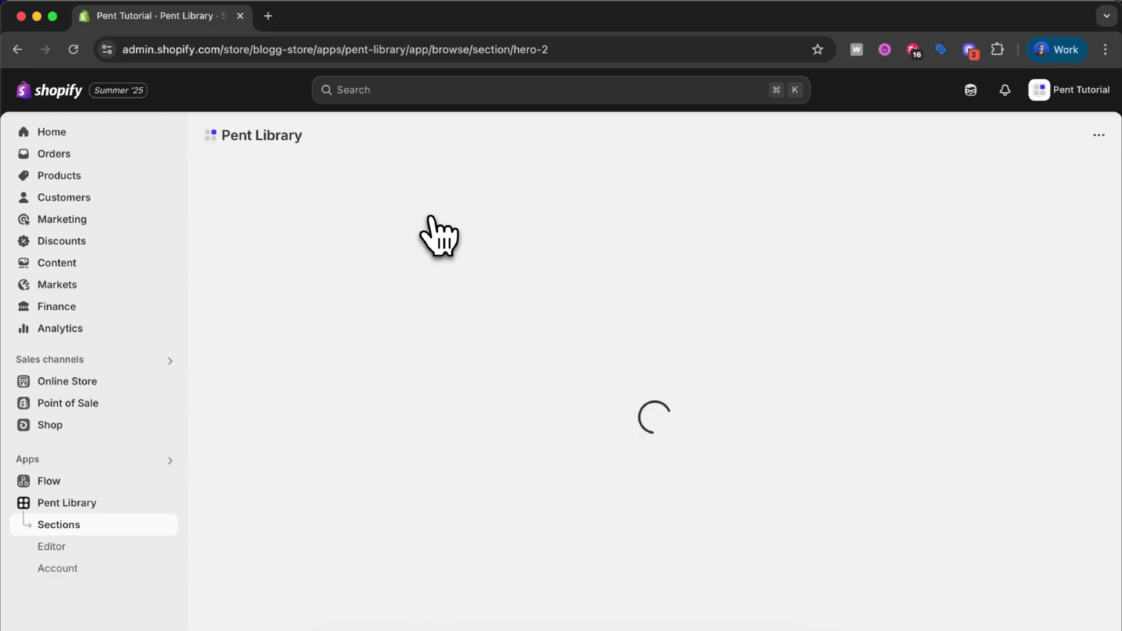
scroll(771, 319, "down", 3)
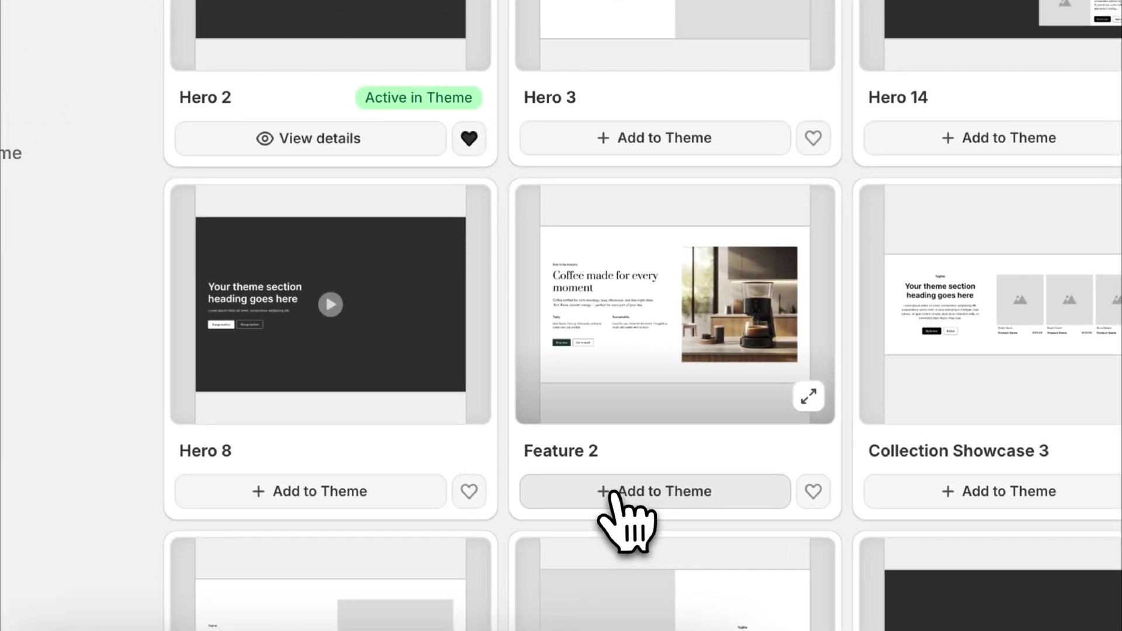
left_click(705, 495)
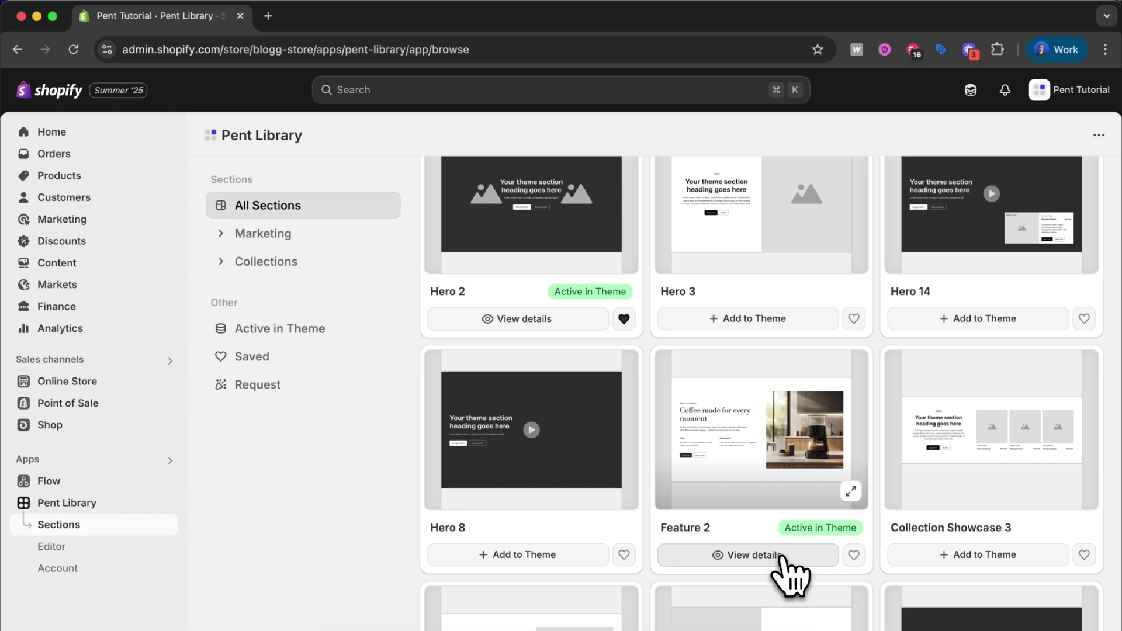
mouse_move(328, 330)
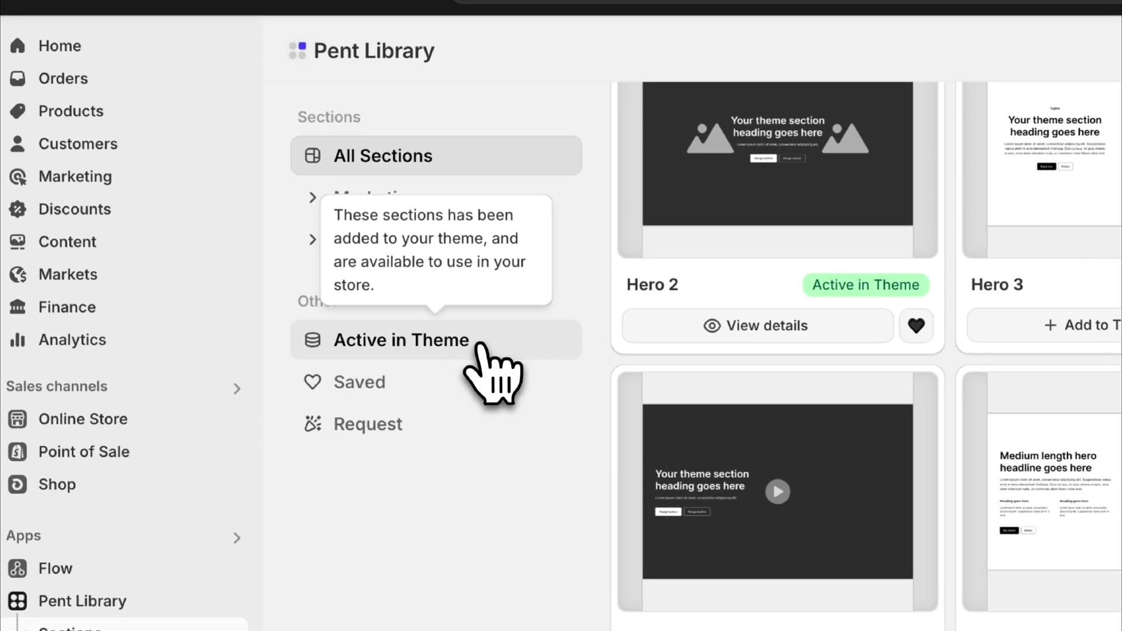
- Review the Active in Theme list and the Request form, then go to the Editor page
left_click(481, 346)
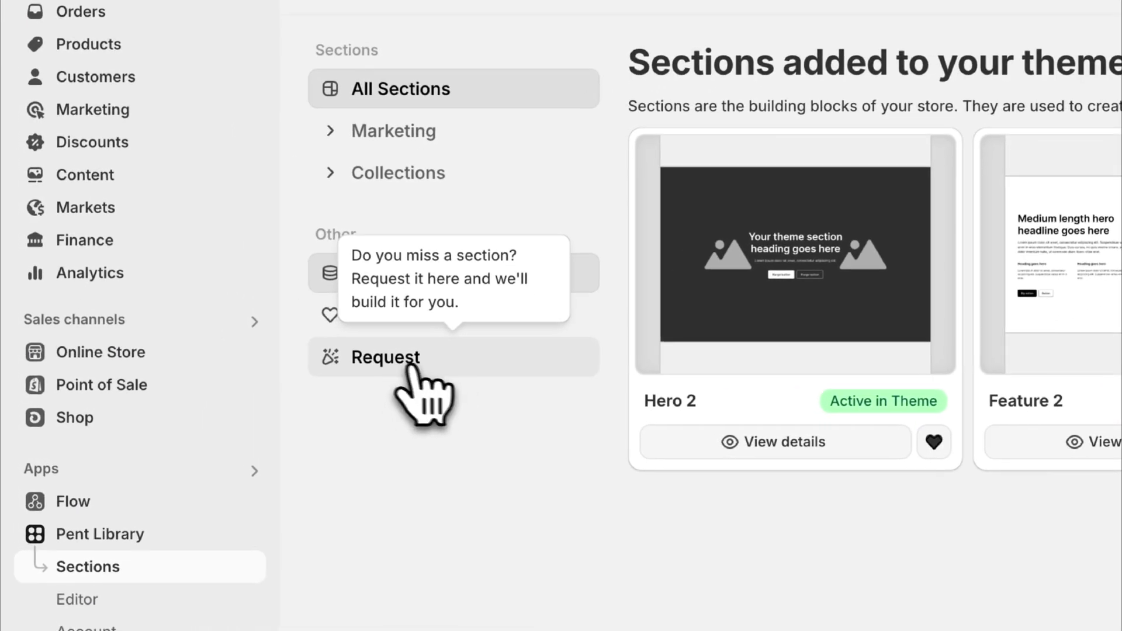
left_click(442, 367)
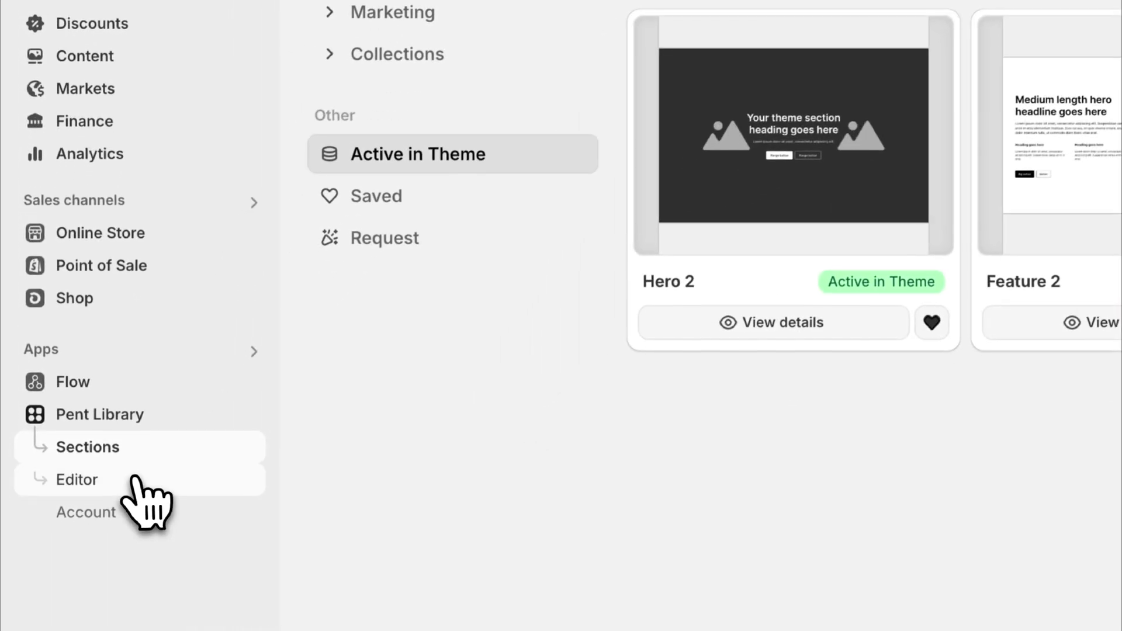
left_click(89, 543)
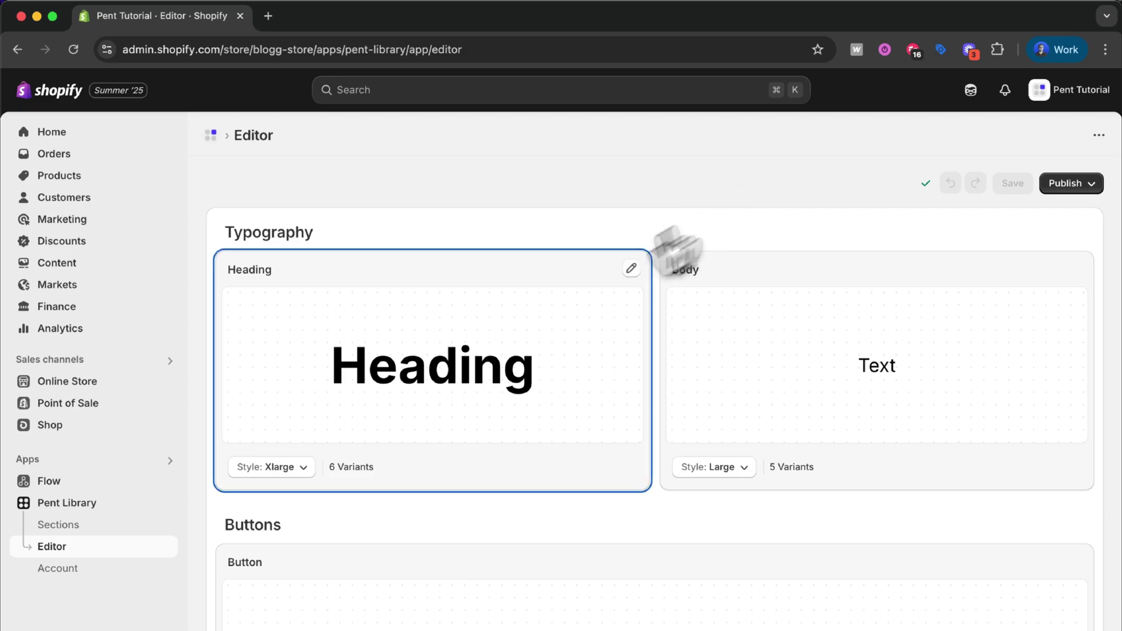
- Open the Heading typography card (Inter, Xlarge, Bold) and expand its Style list
left_click(475, 349)
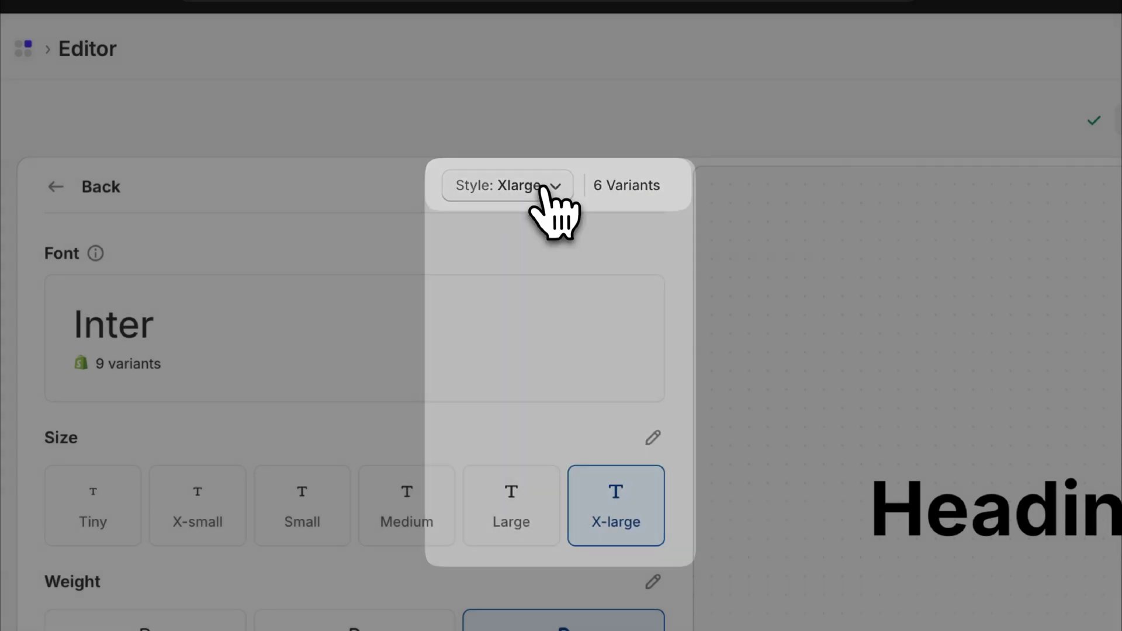
left_click(537, 187)
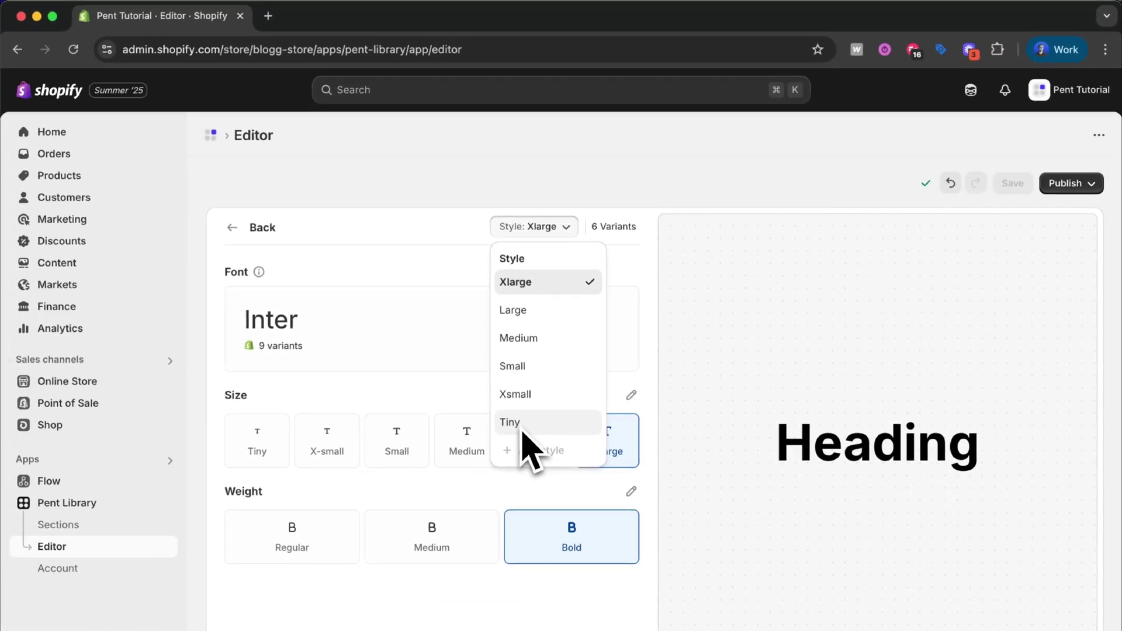
- Switch to the Large heading style and, after trying other sizes, set its size to Large
left_click(548, 328)
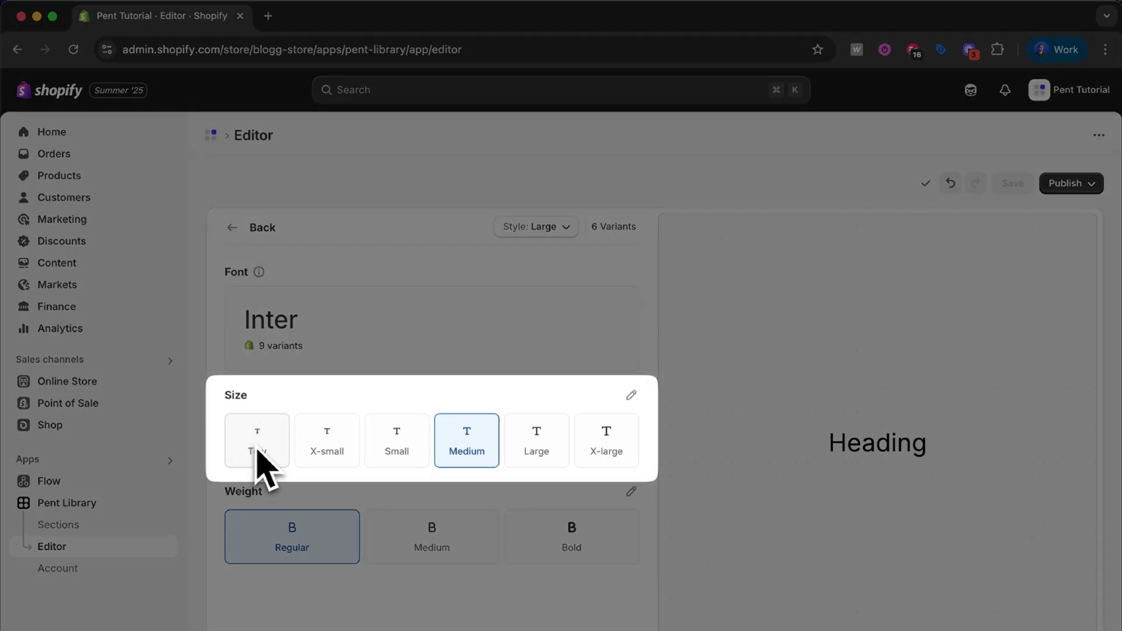
left_click(389, 450)
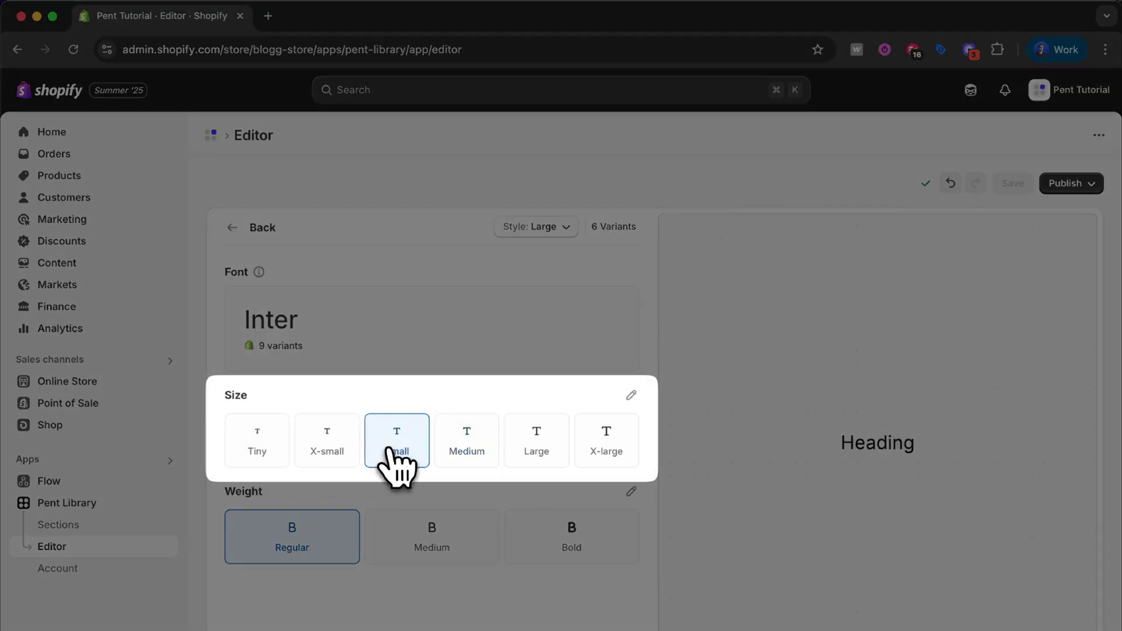
left_click(330, 441)
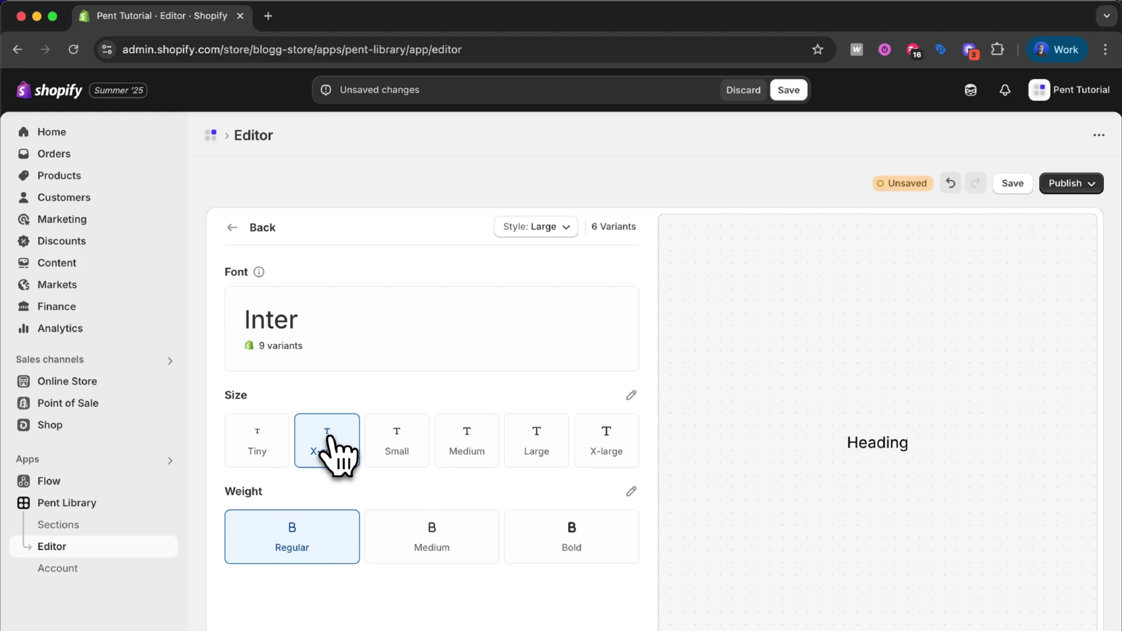
left_click(275, 442)
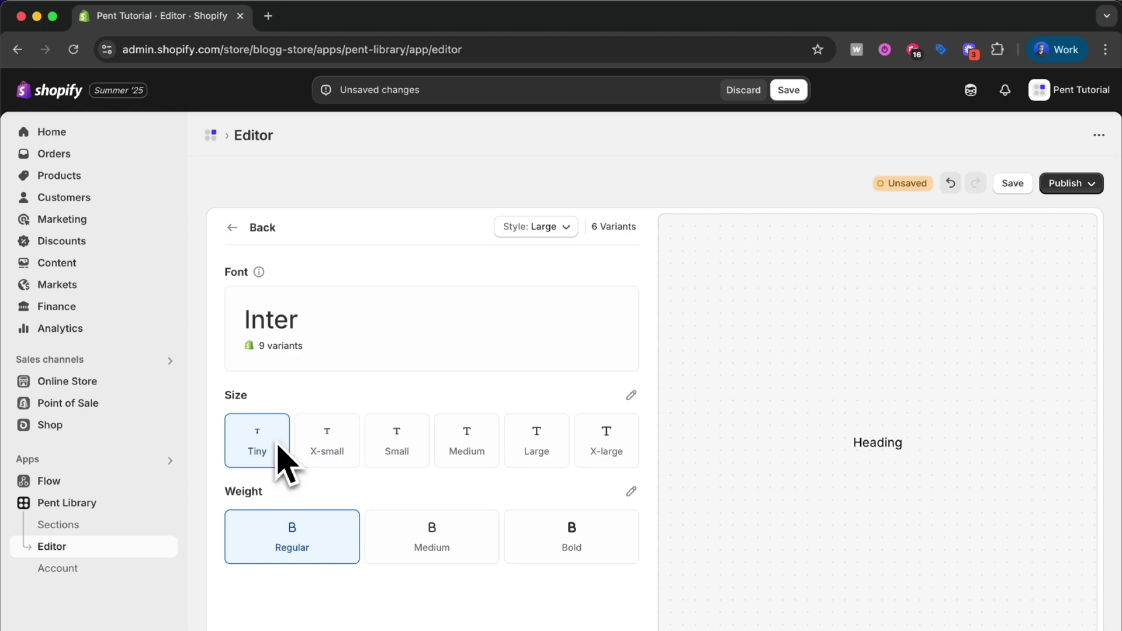
left_click(550, 467)
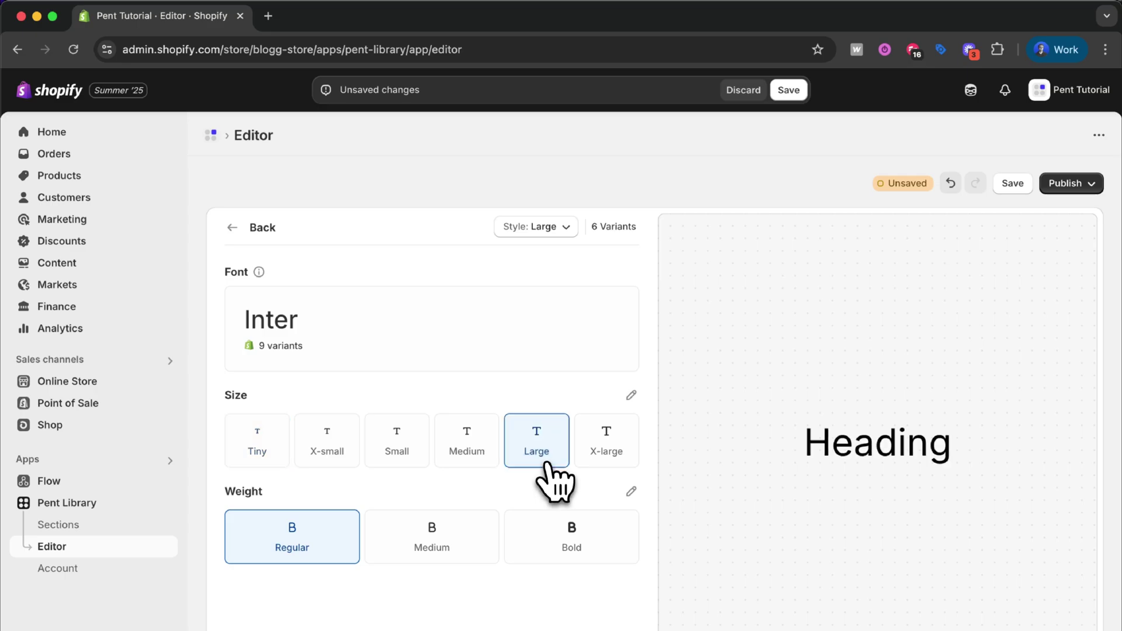
left_click(598, 463)
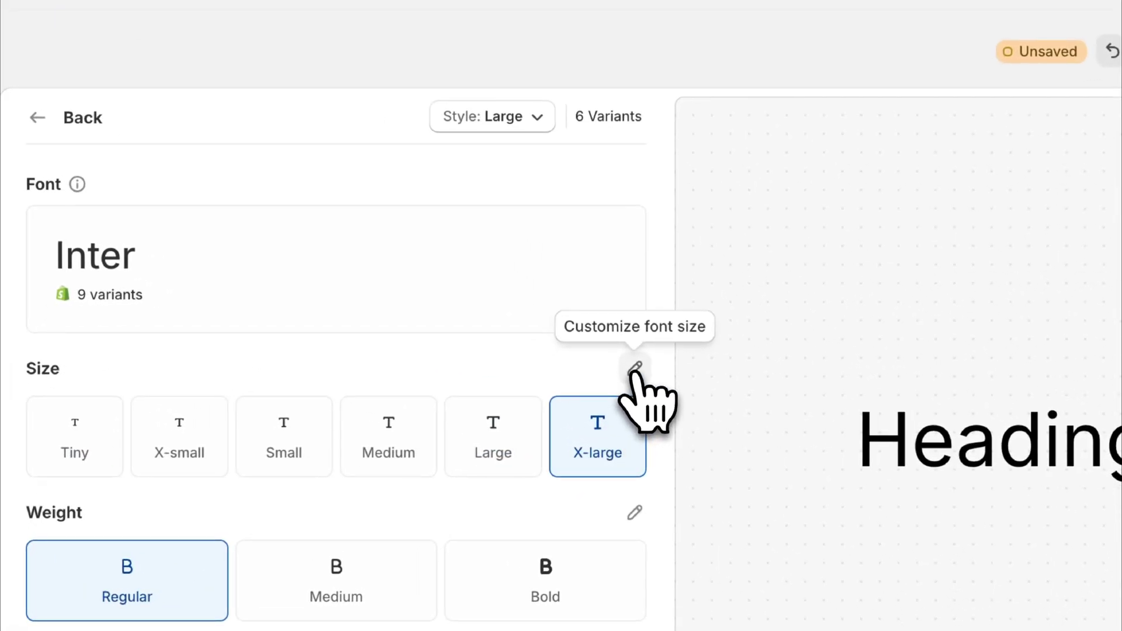
left_click(636, 369)
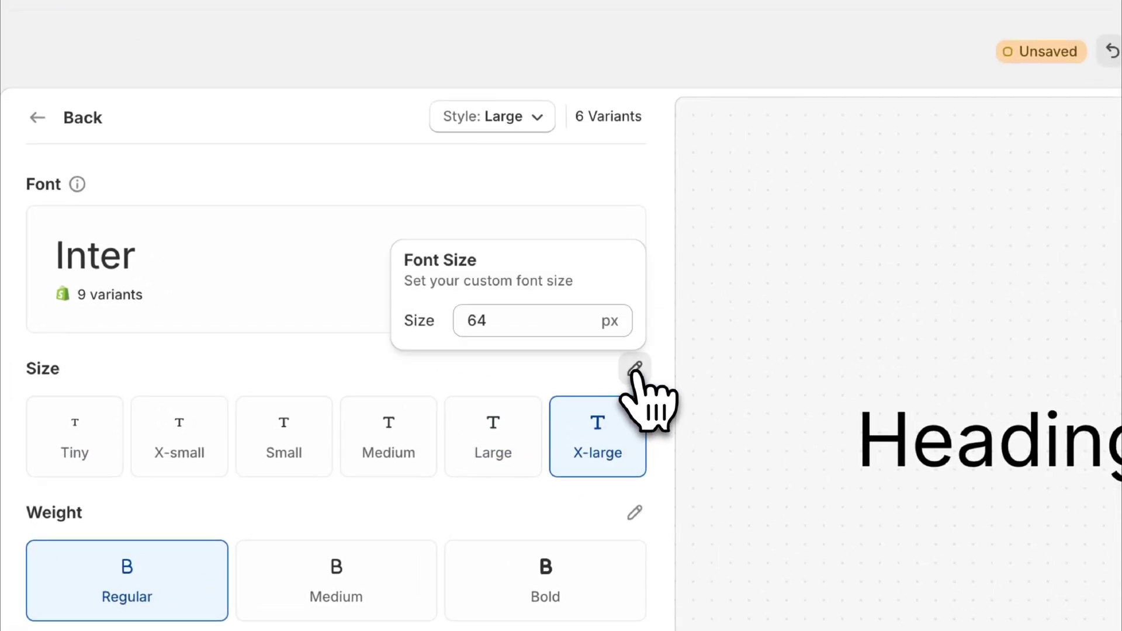
left_click(553, 324)
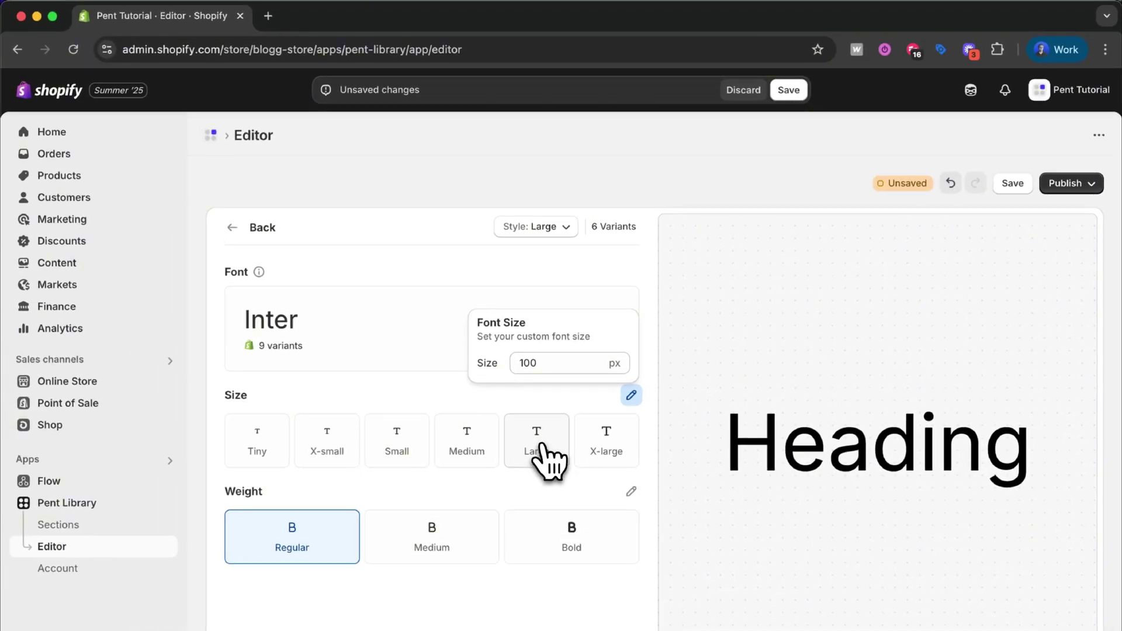
left_click(542, 447)
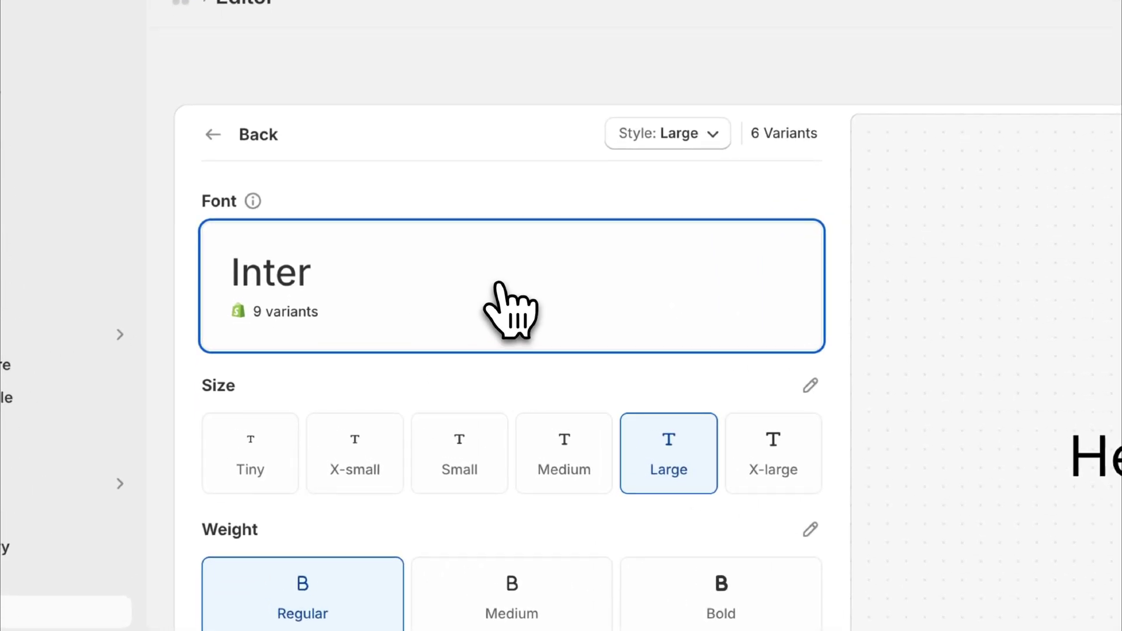
- Browse the font list while keeping Inter, then set the Large heading weight to Bold
left_click(422, 330)
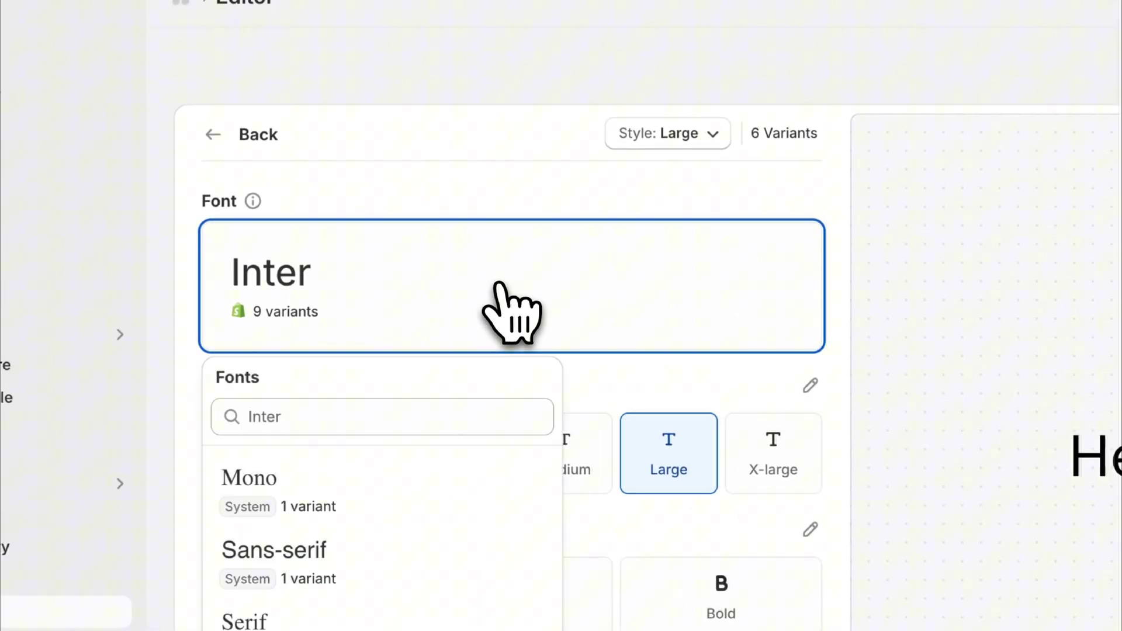
left_click(354, 427)
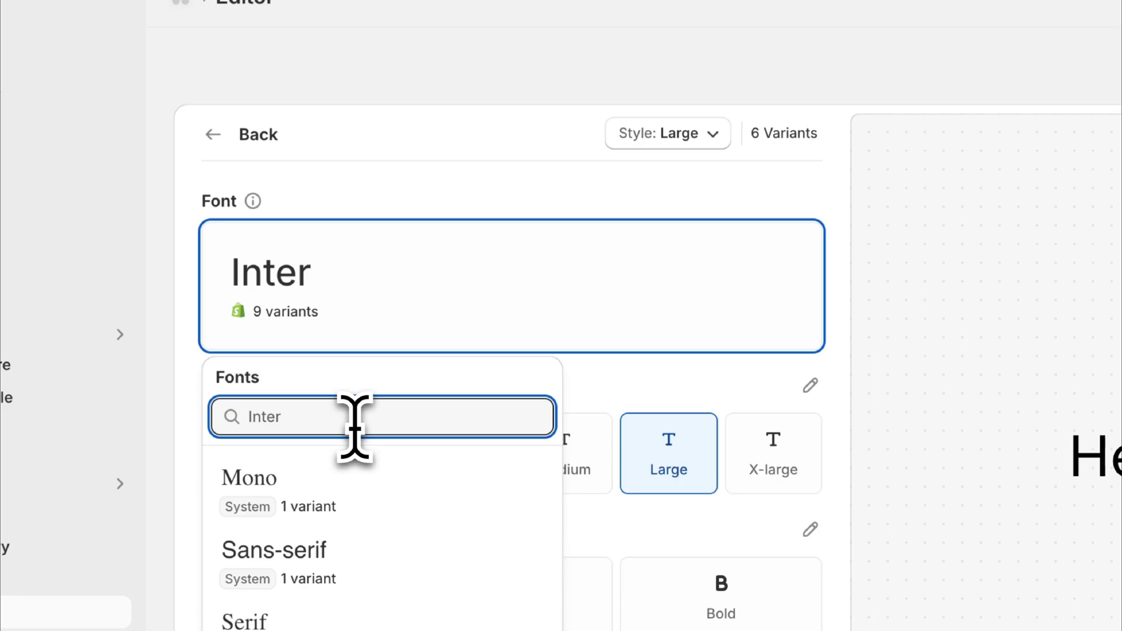
left_click(668, 461)
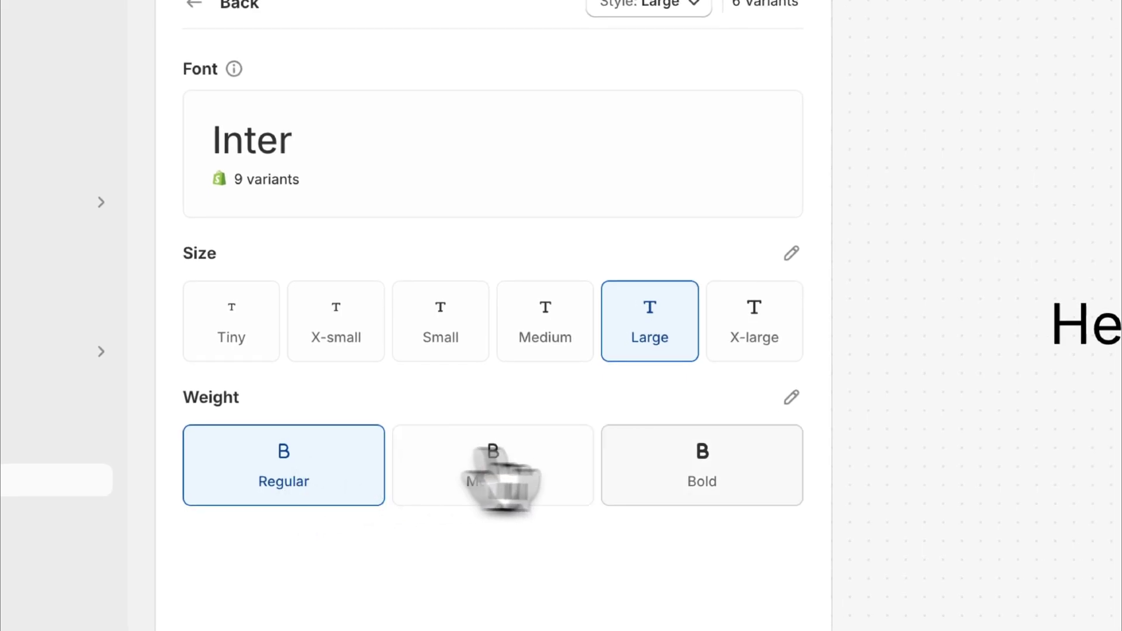
left_click(701, 476)
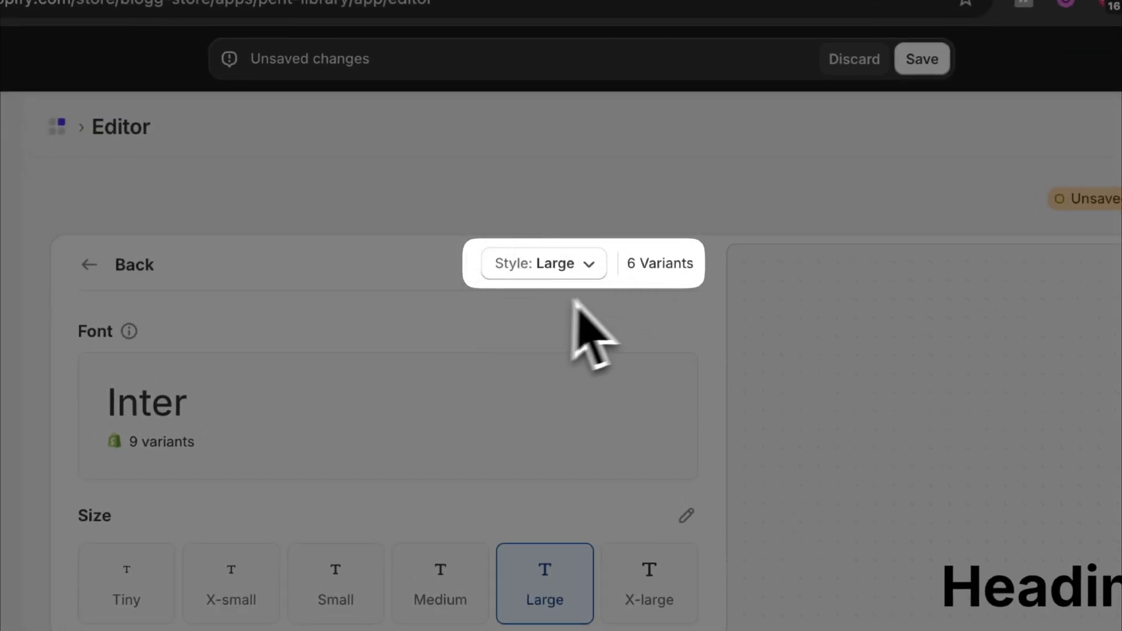
- Compare the Medium heading style, return to Large, and save the bold Inter heading
left_click(555, 263)
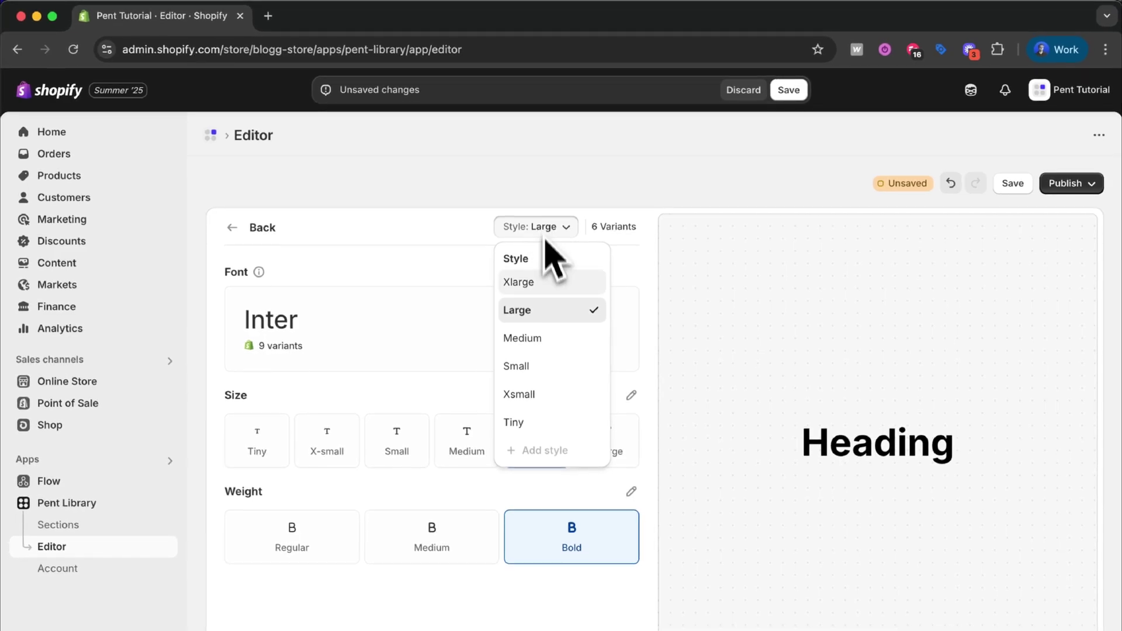
left_click(546, 339)
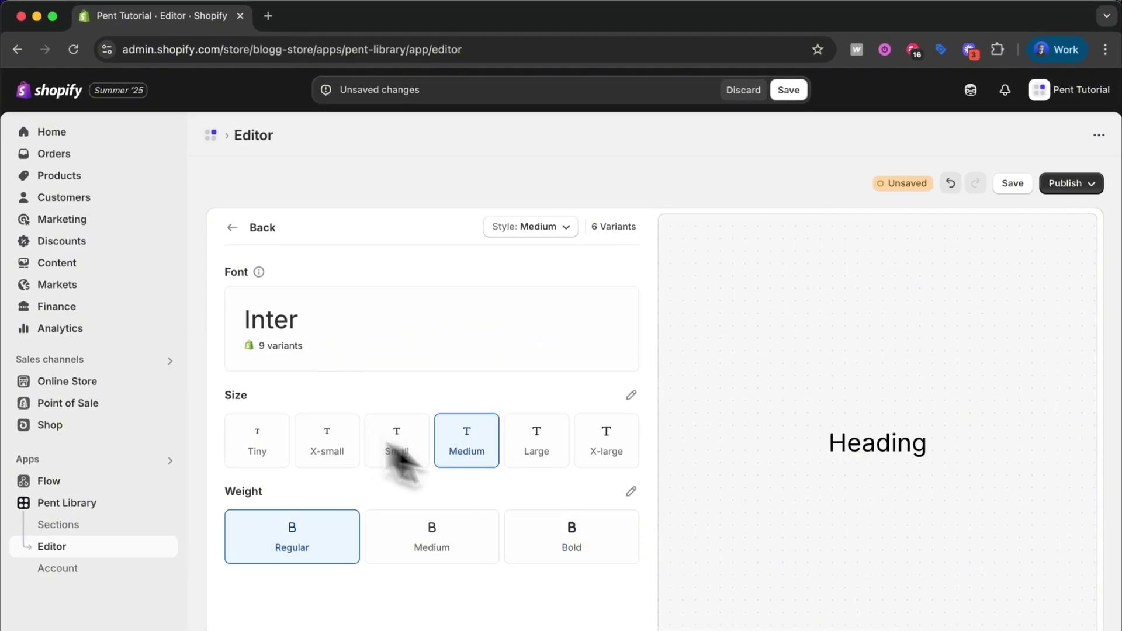
left_click(558, 230)
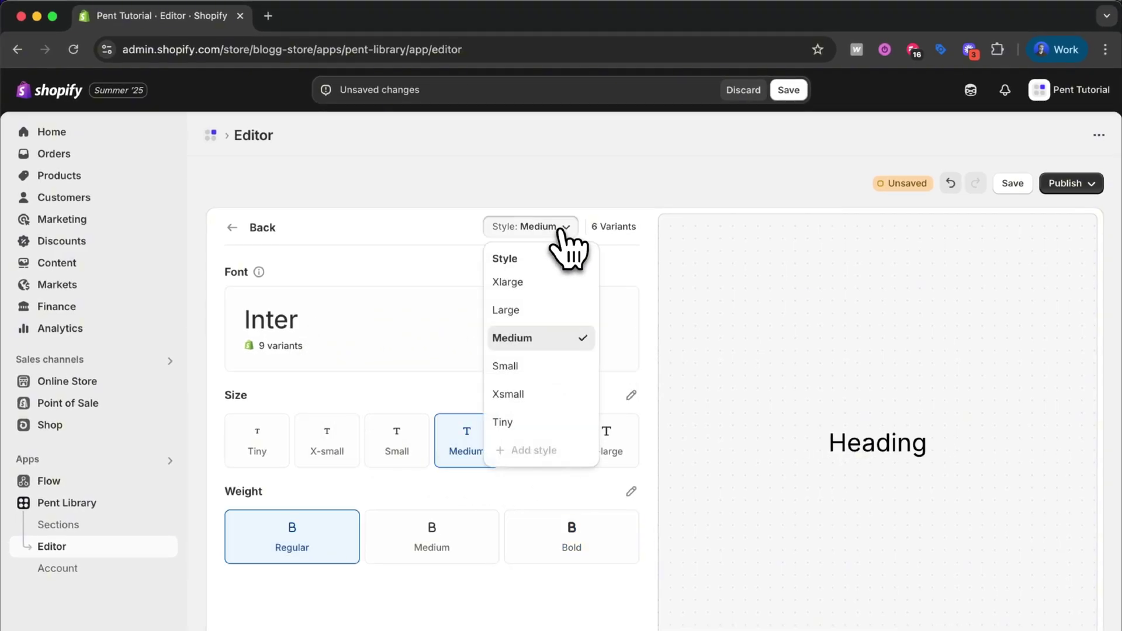
left_click(546, 307)
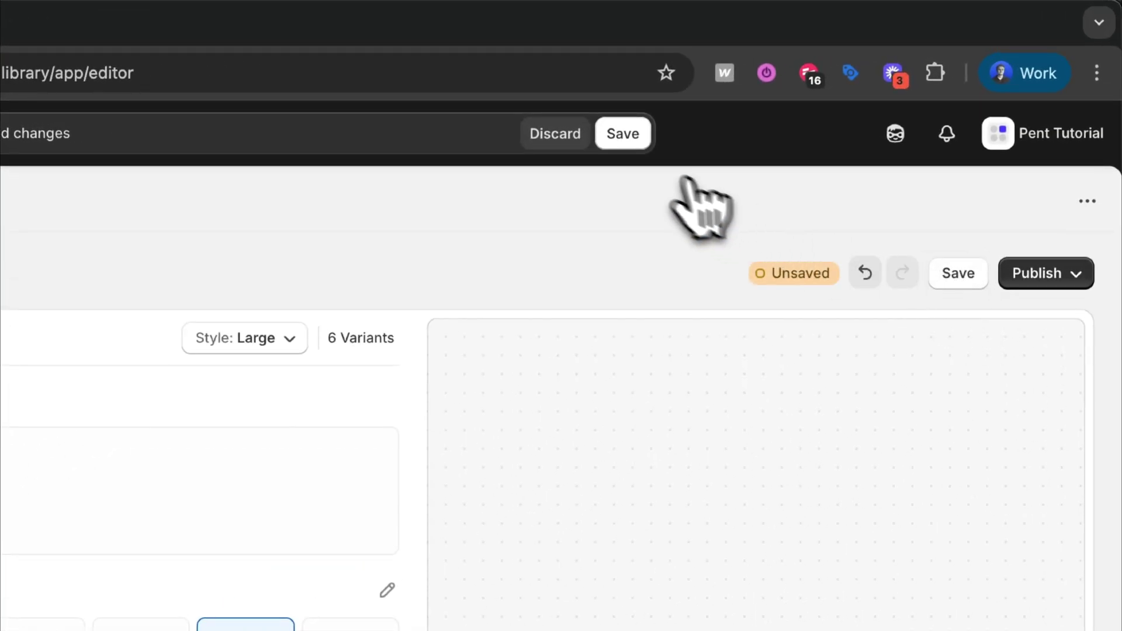
left_click(961, 274)
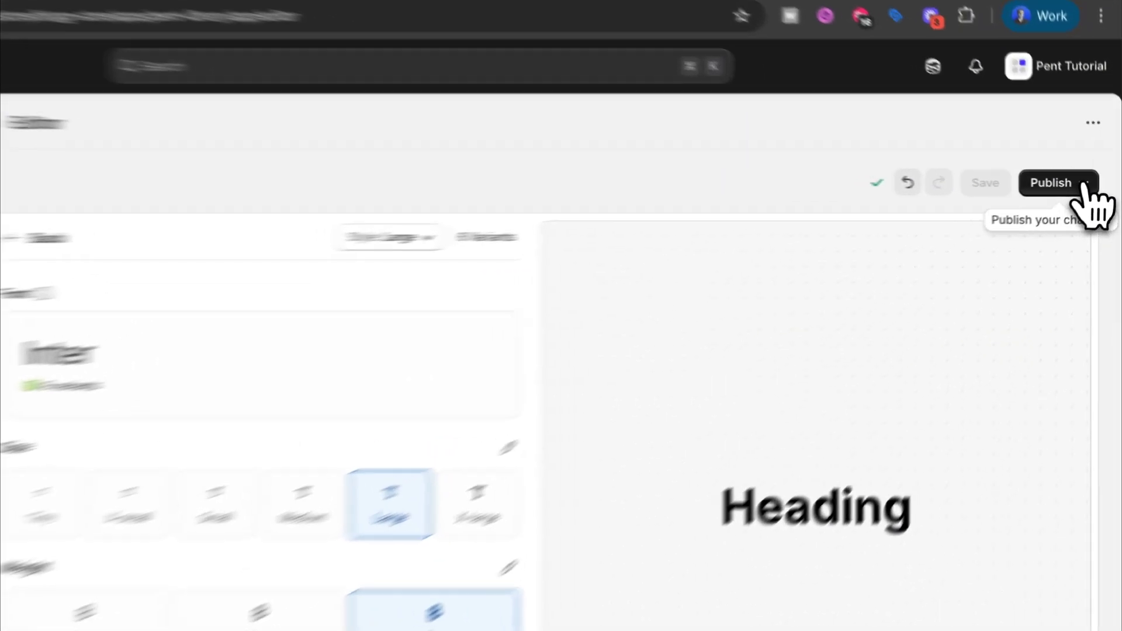
- Publish the saved heading changes to Aura Attire - Apparel, then open the Body text style
left_click(1080, 184)
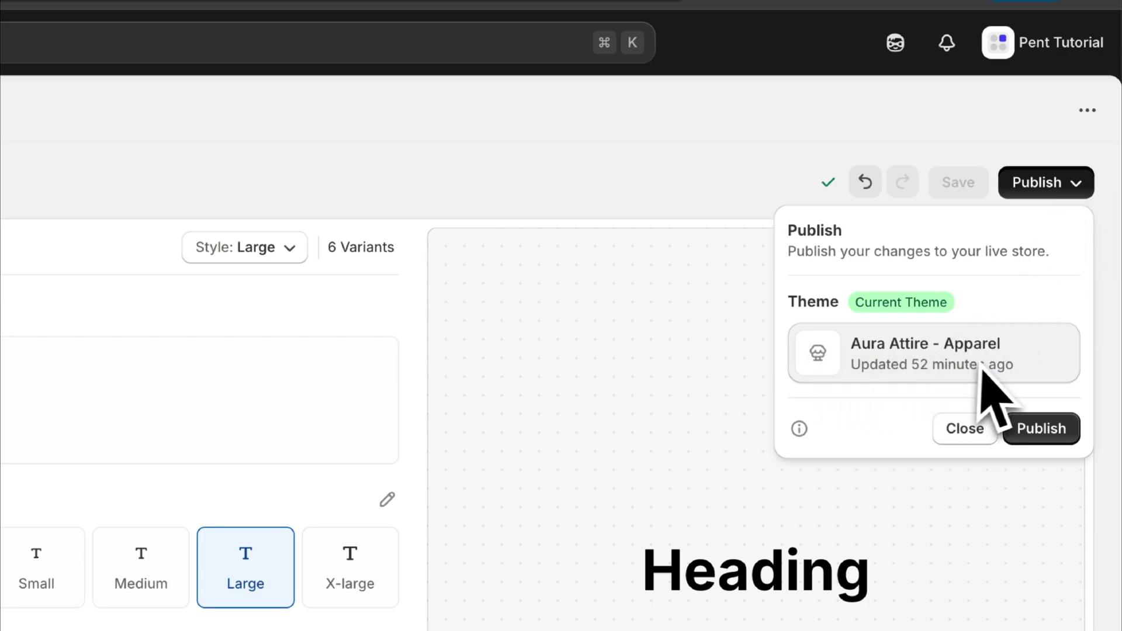
left_click(1041, 430)
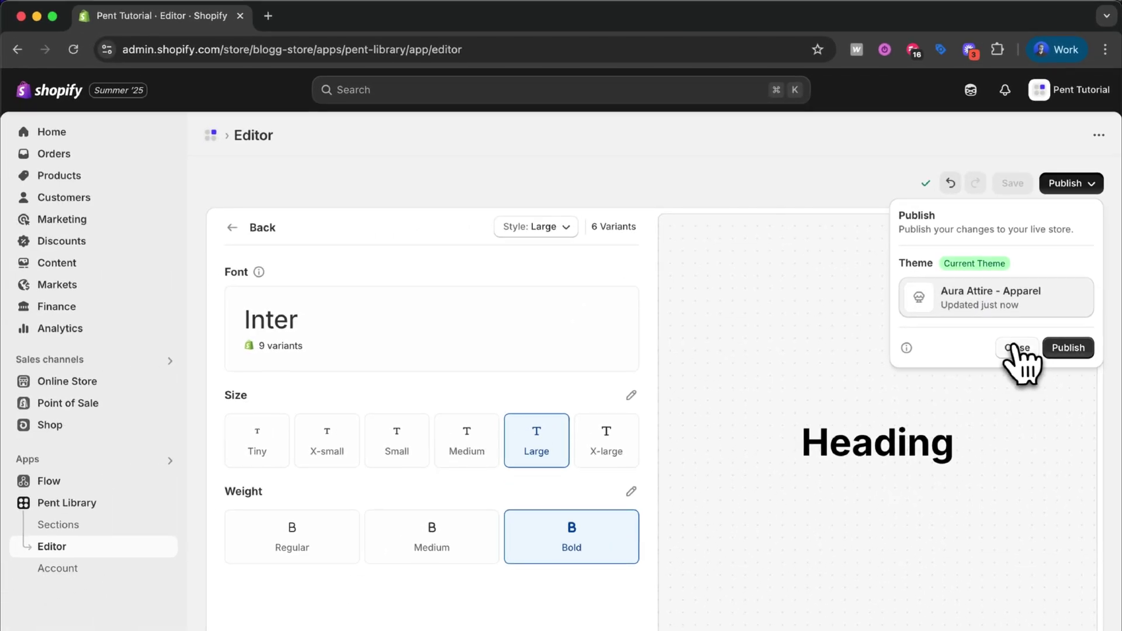
left_click(965, 428)
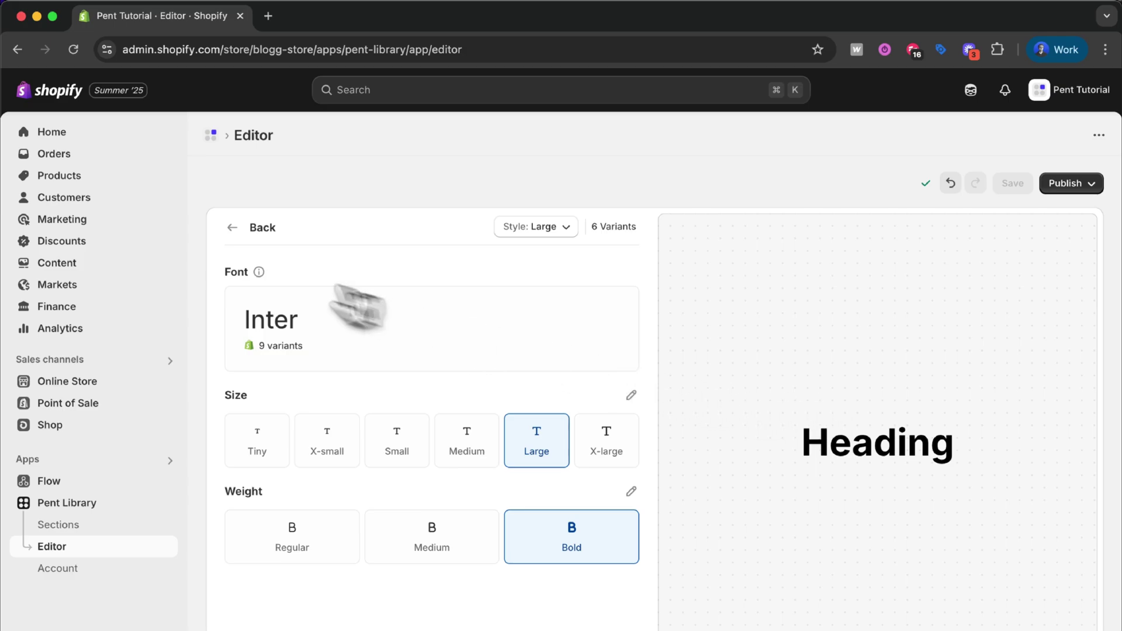
left_click(233, 228)
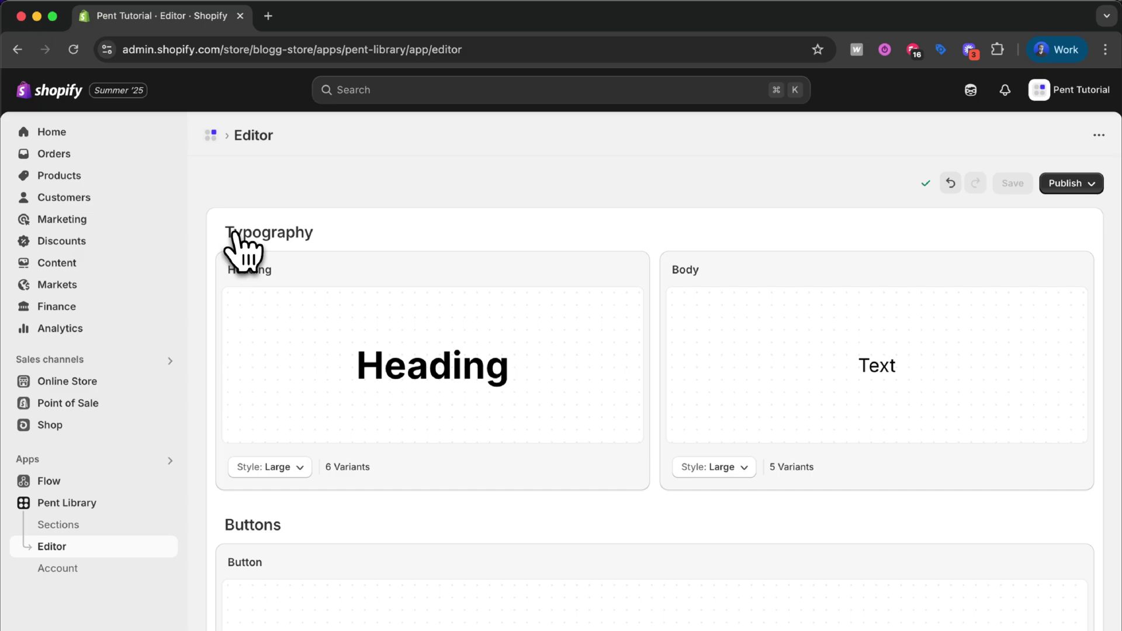
left_click(793, 402)
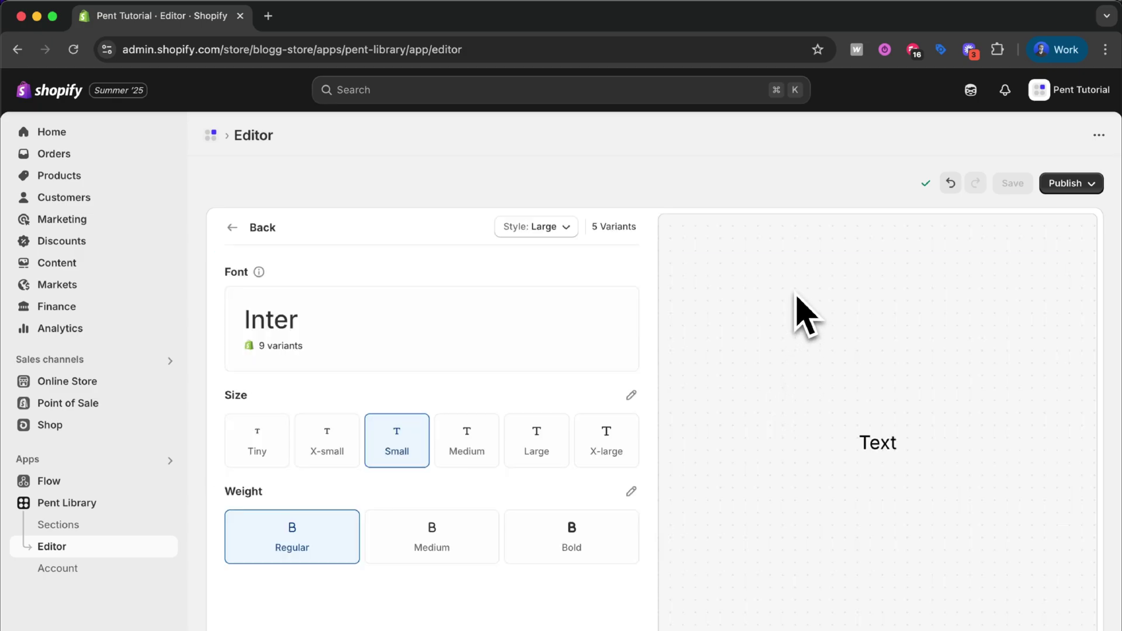
- Keep the Large body style but set its size to Medium, then save and publish
left_click(561, 228)
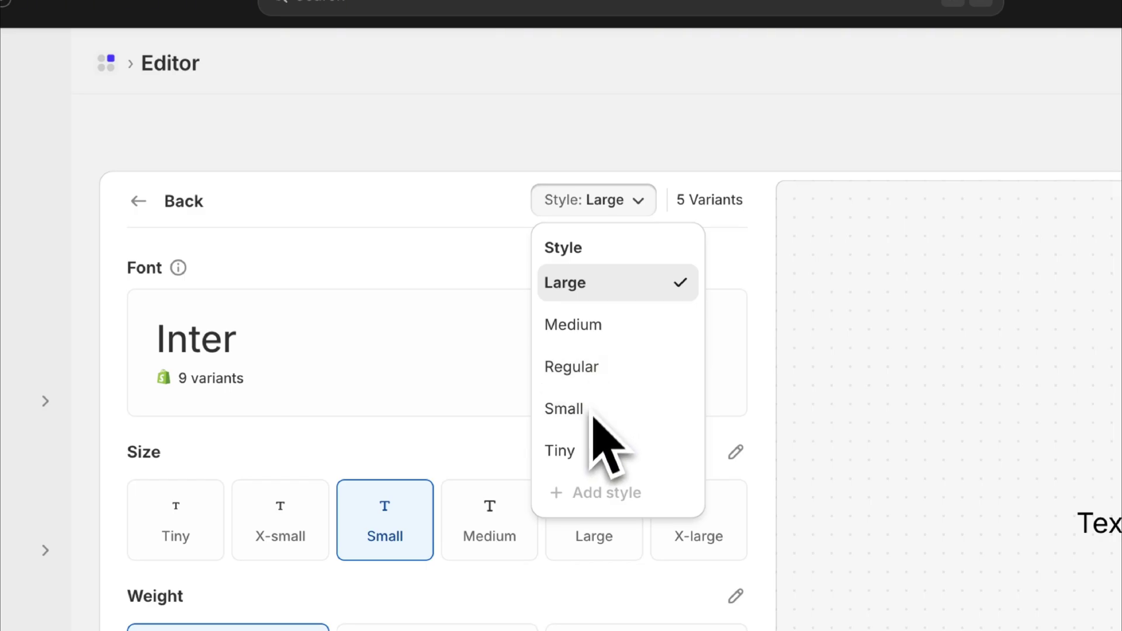
left_click(508, 458)
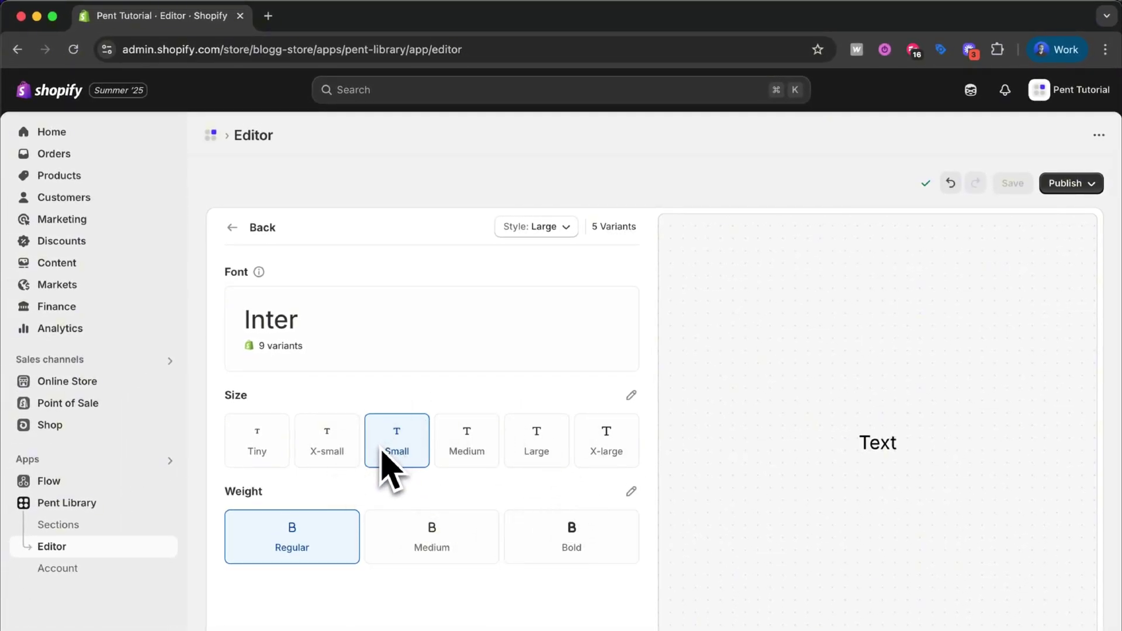
left_click(469, 444)
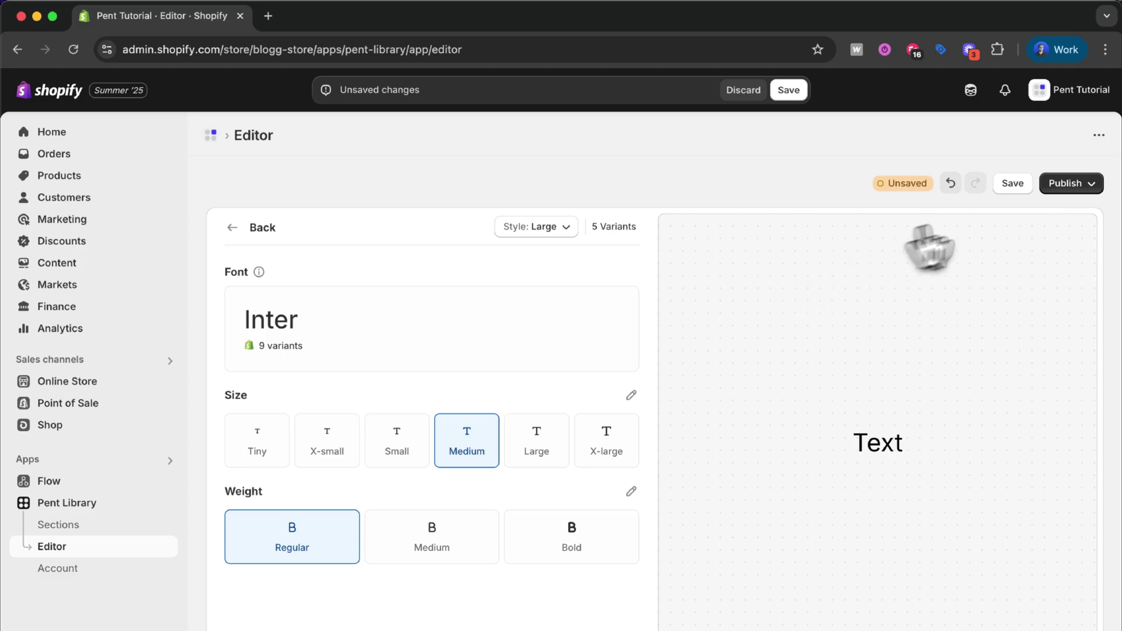
left_click(1019, 186)
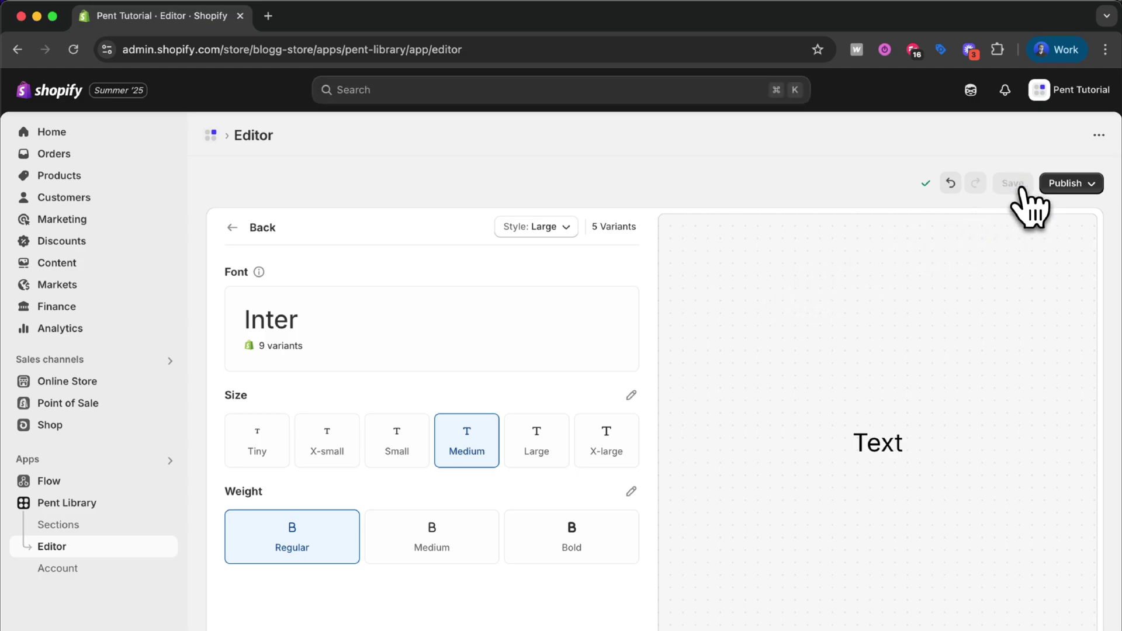
left_click(1076, 186)
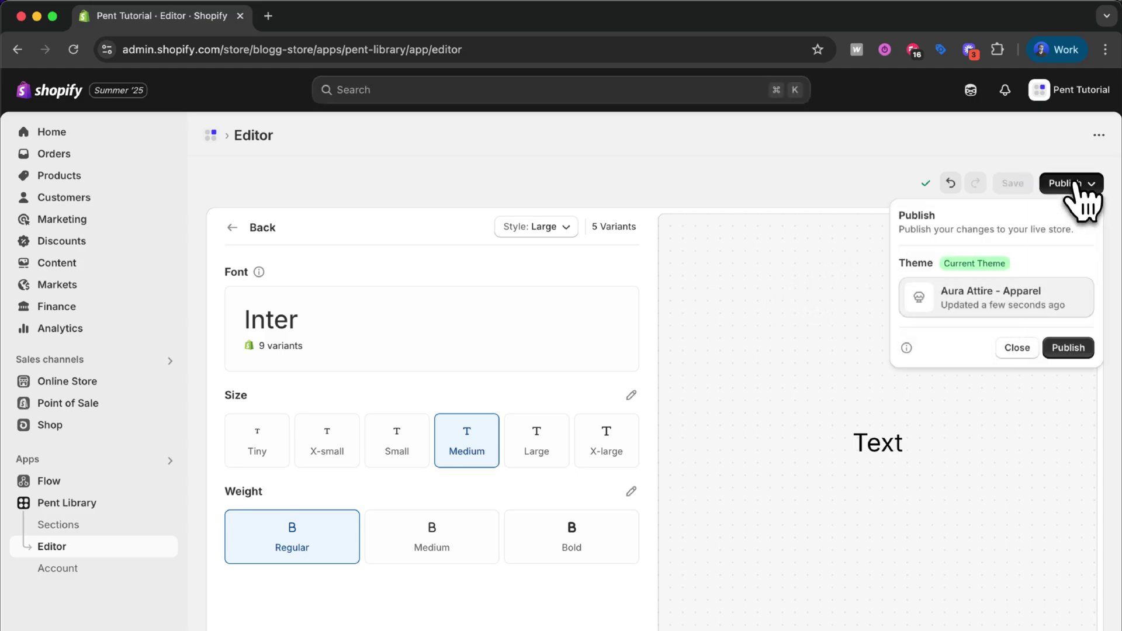
left_click(1069, 349)
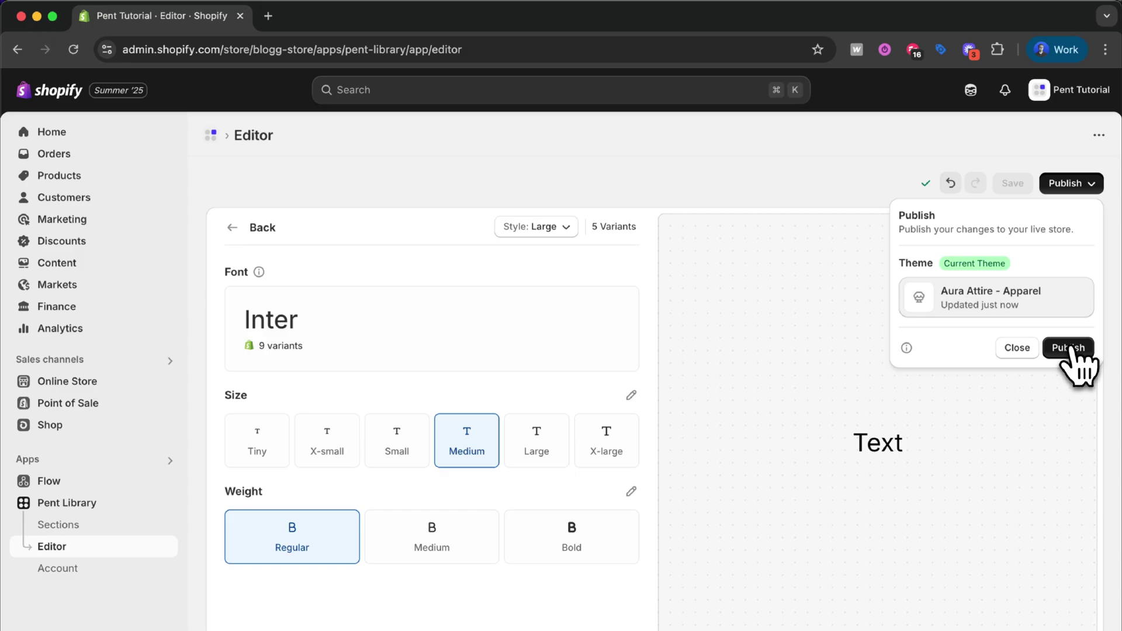
left_click(1015, 349)
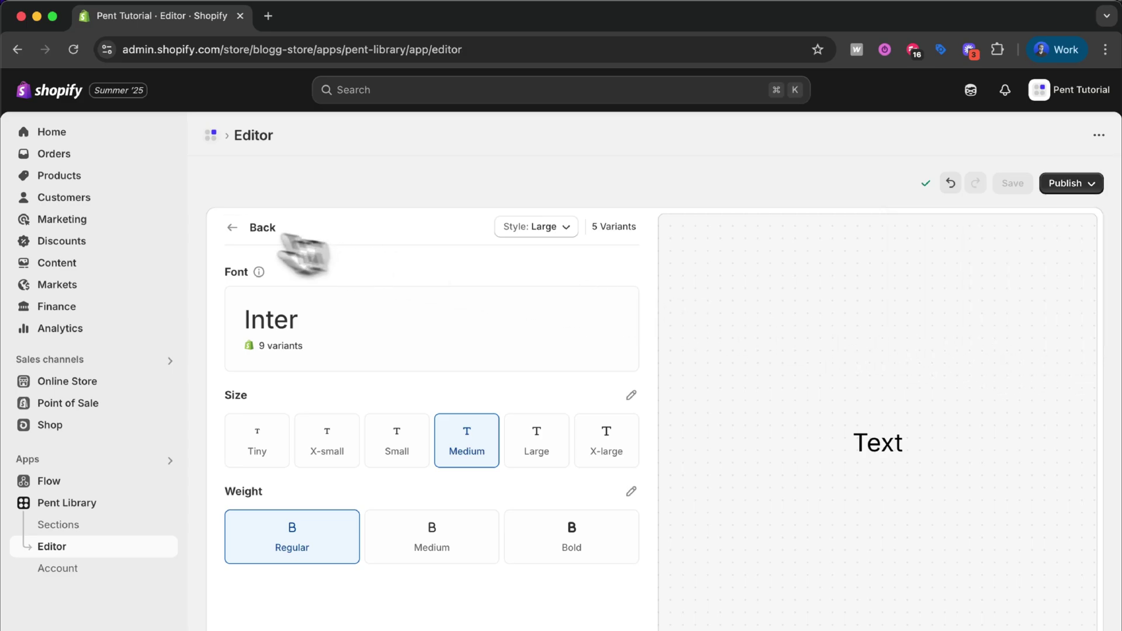
- Go back to the overview and open the Button style, keeping Primary selected
left_click(234, 229)
scroll(800, 296, "down", 2)
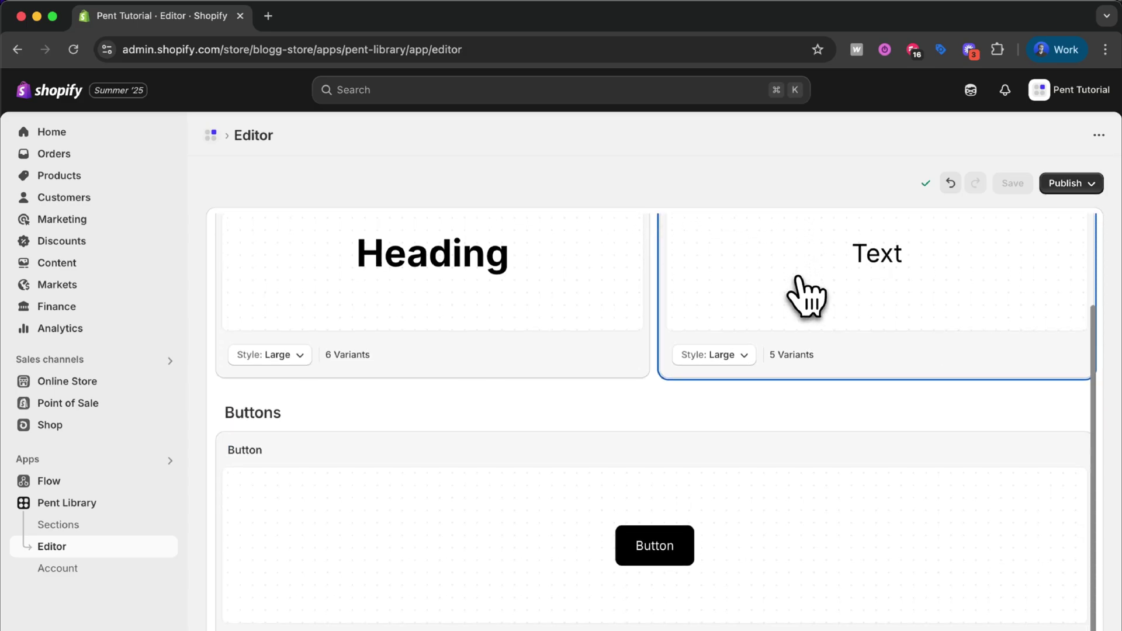
left_click(805, 542)
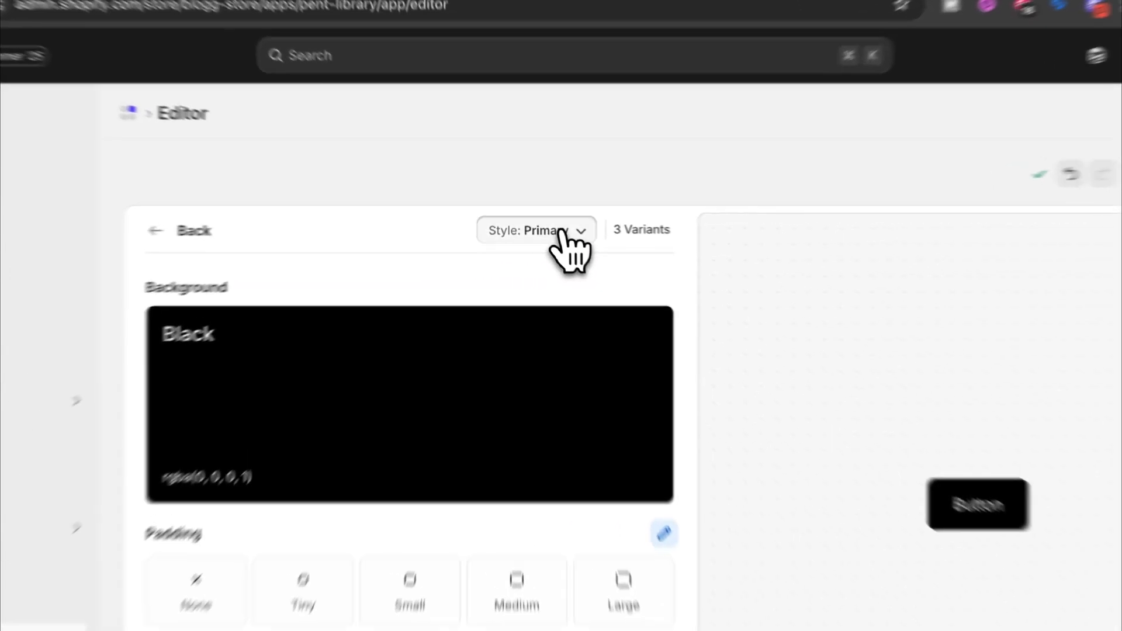
left_click(552, 228)
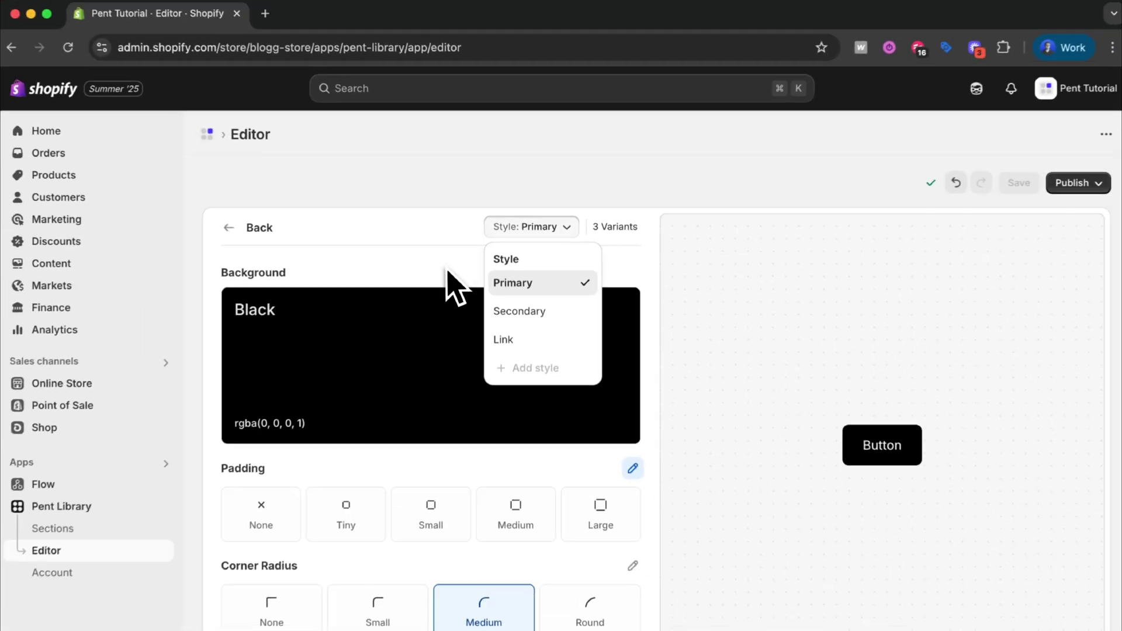
left_click(418, 297)
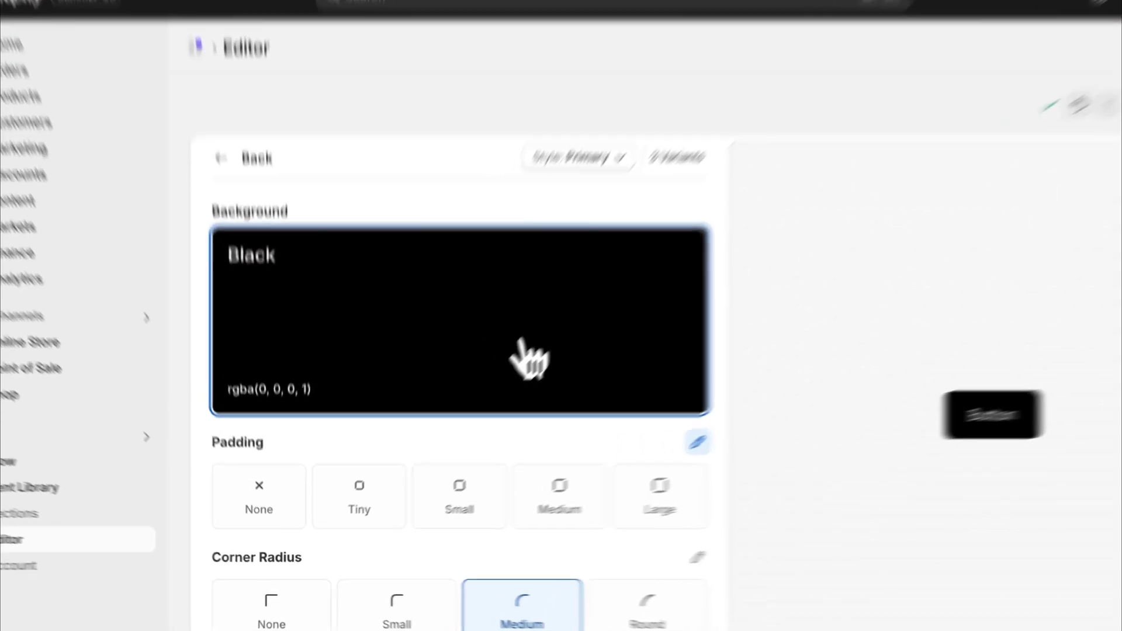
- Give the Primary button a Blue dark background and Round corner radius
left_click(491, 398)
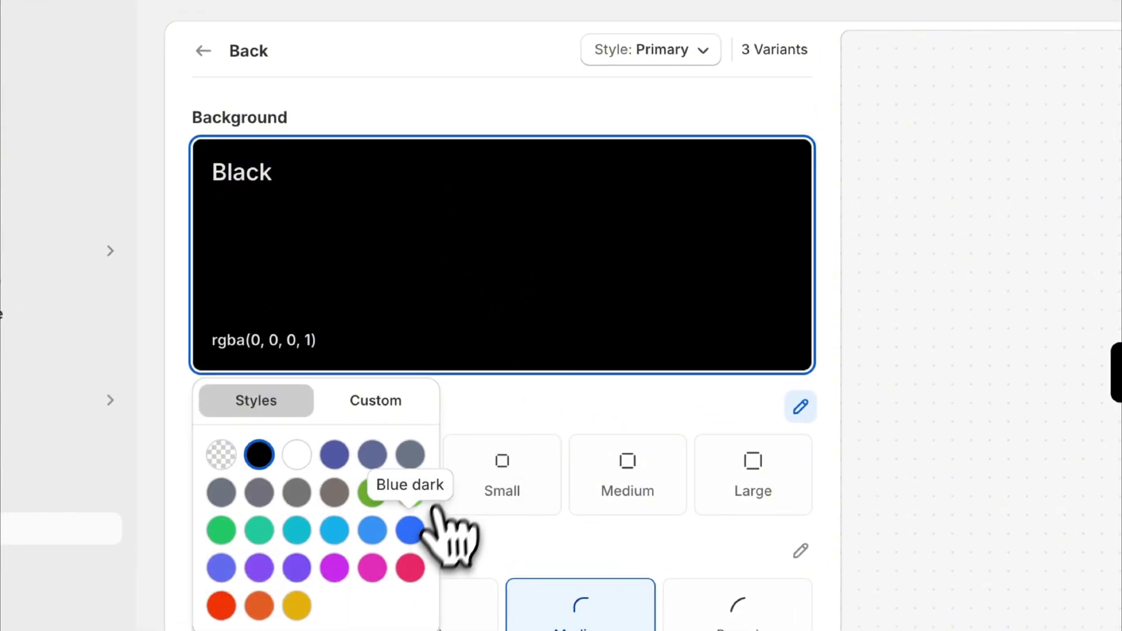
left_click(416, 532)
left_click(613, 407)
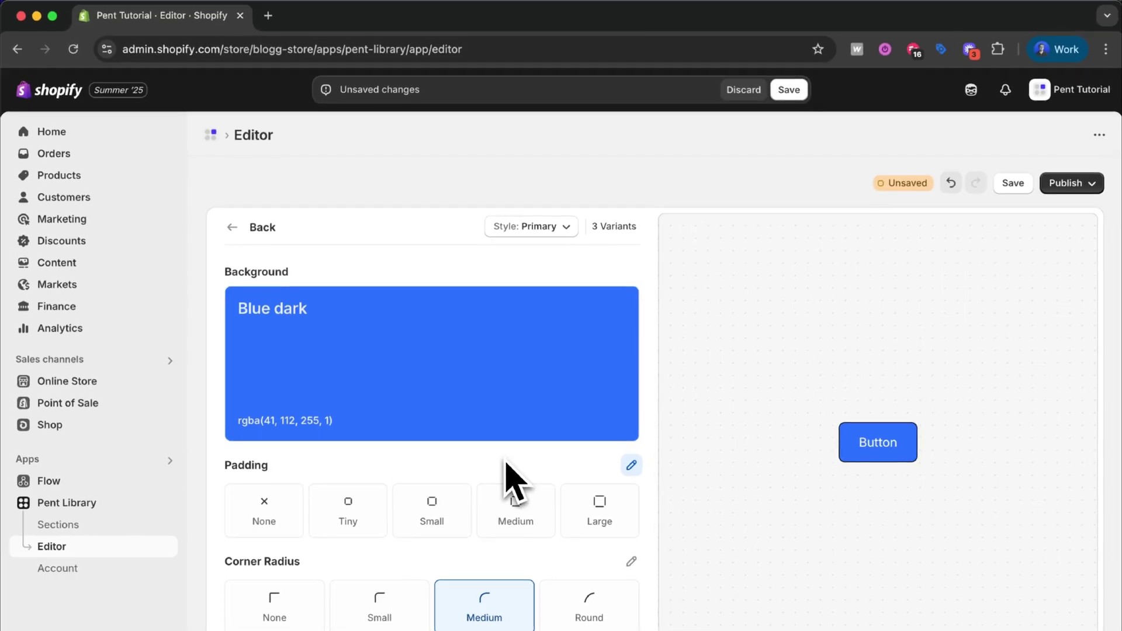
scroll(506, 464, "down", 2)
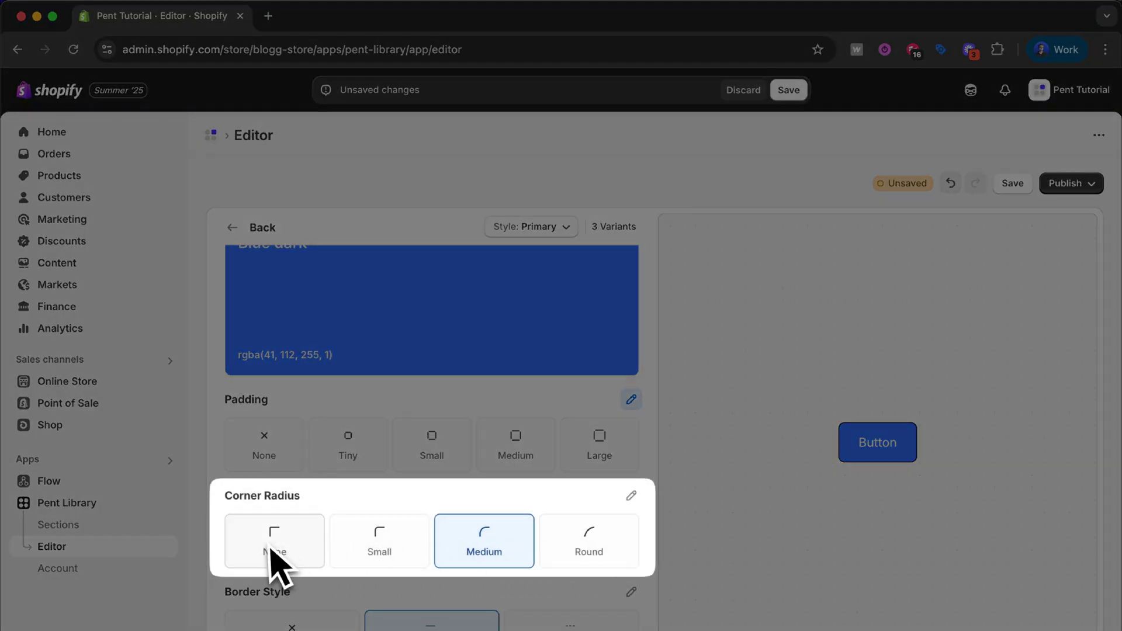
left_click(607, 532)
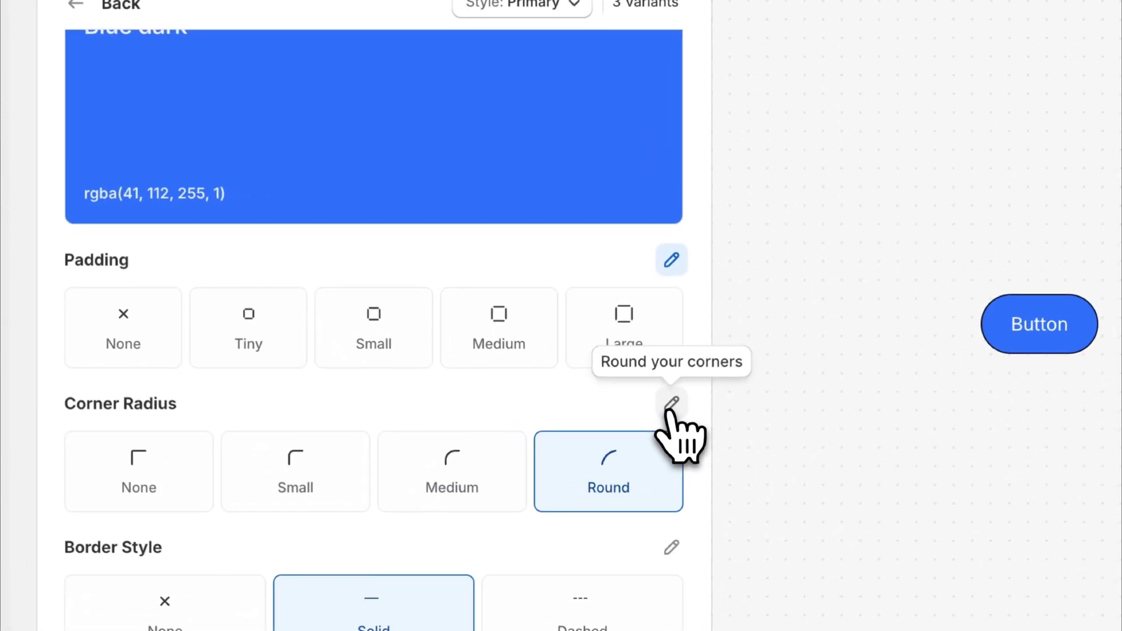
left_click(631, 496)
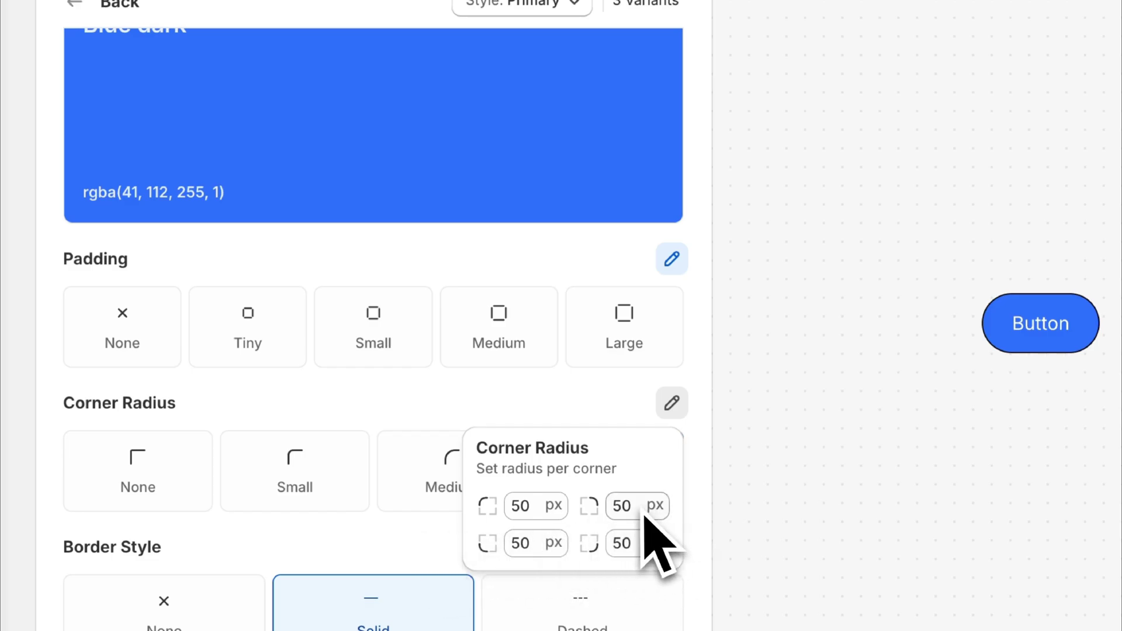
left_click(672, 402)
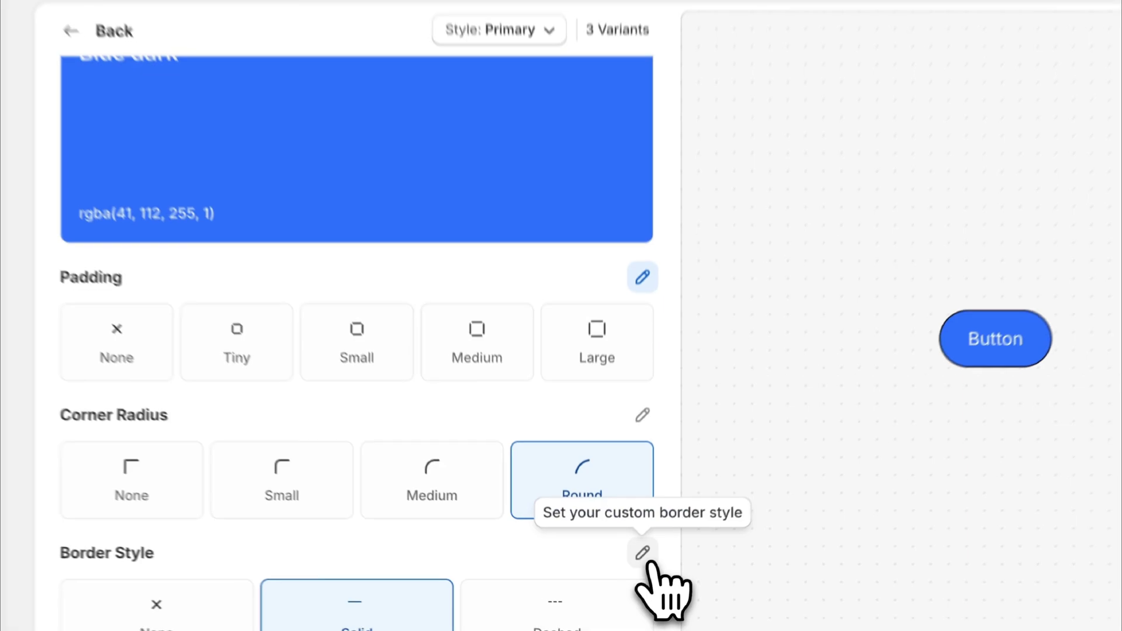
- Make the button border colour fully transparent and save the button style
left_click(643, 553)
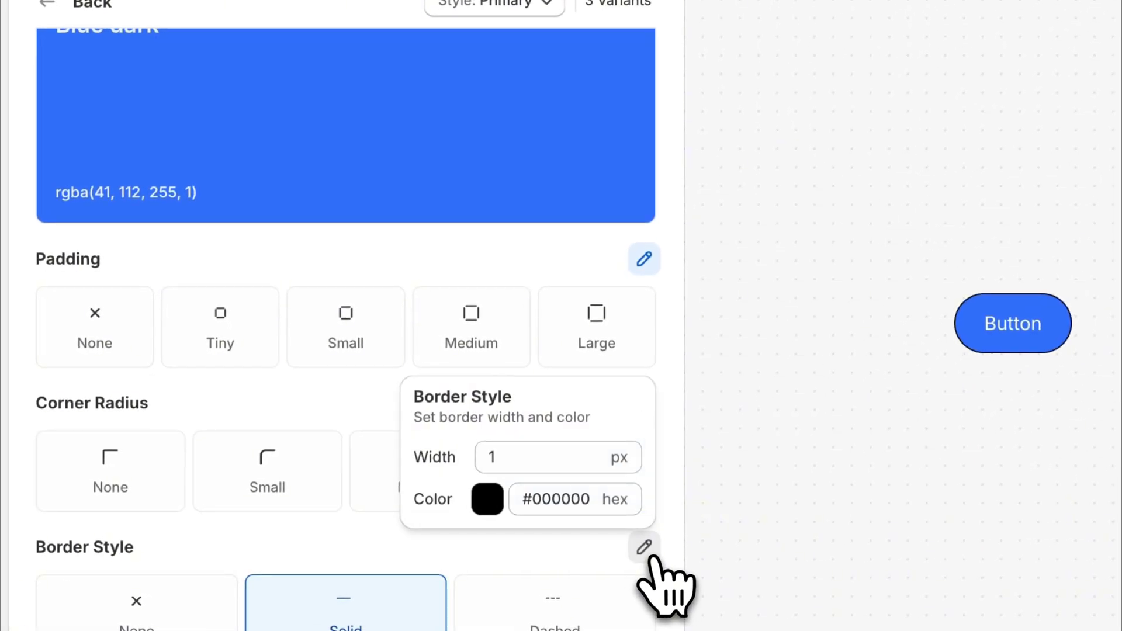
left_click(488, 501)
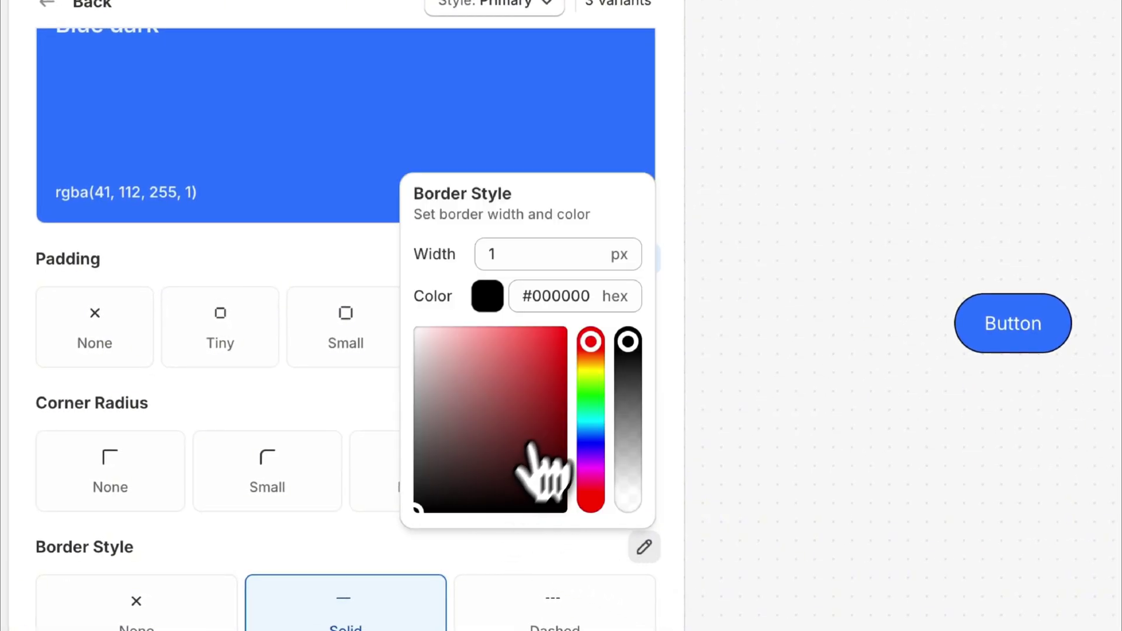
left_click_drag(628, 342, 627, 502)
left_click(626, 538)
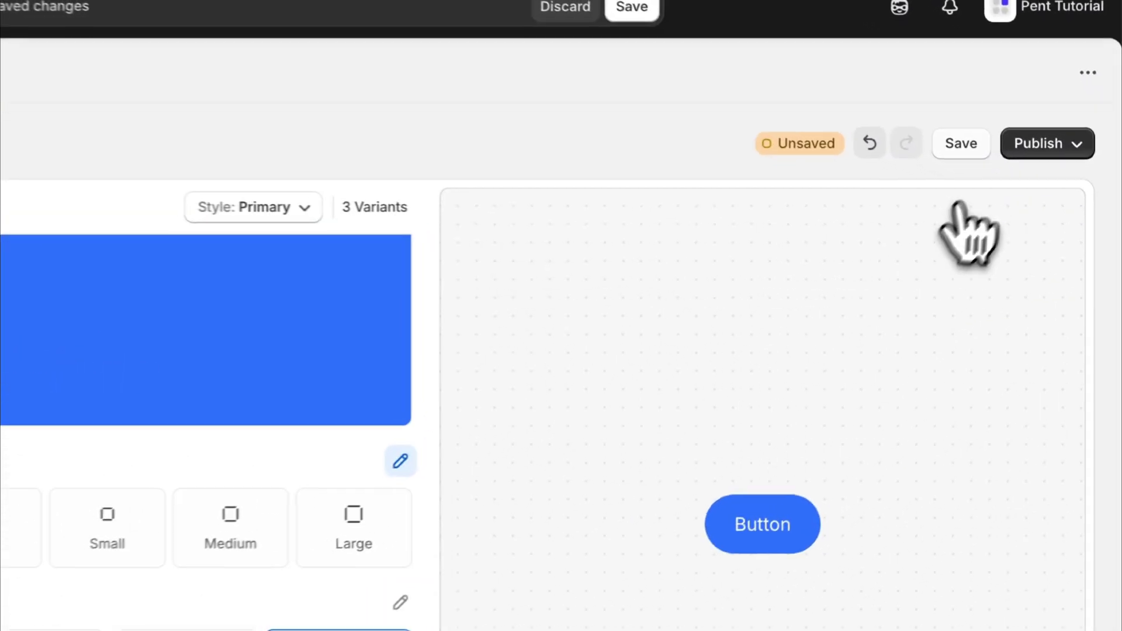
left_click(960, 144)
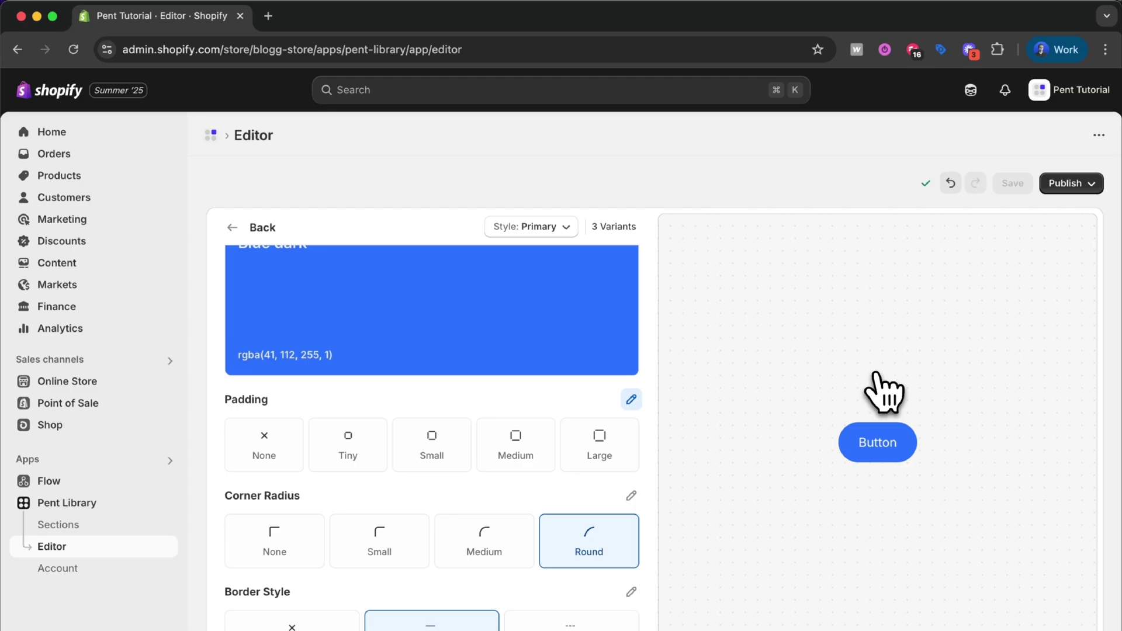
- Set the Secondary button style to Round corners, then save and publish it
left_click(558, 227)
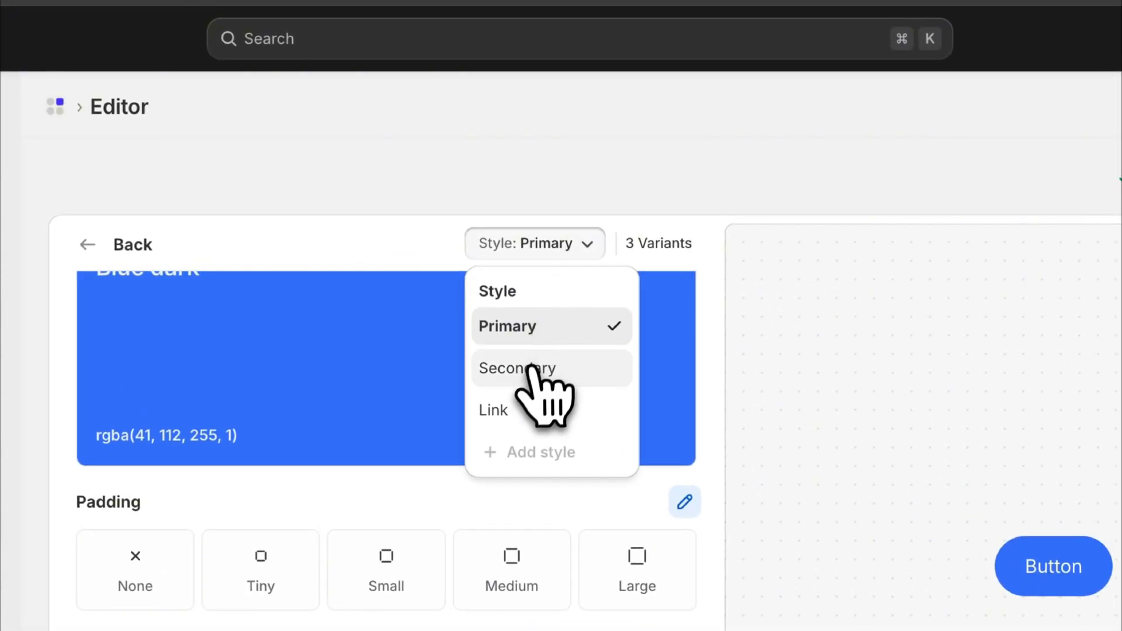
left_click(537, 369)
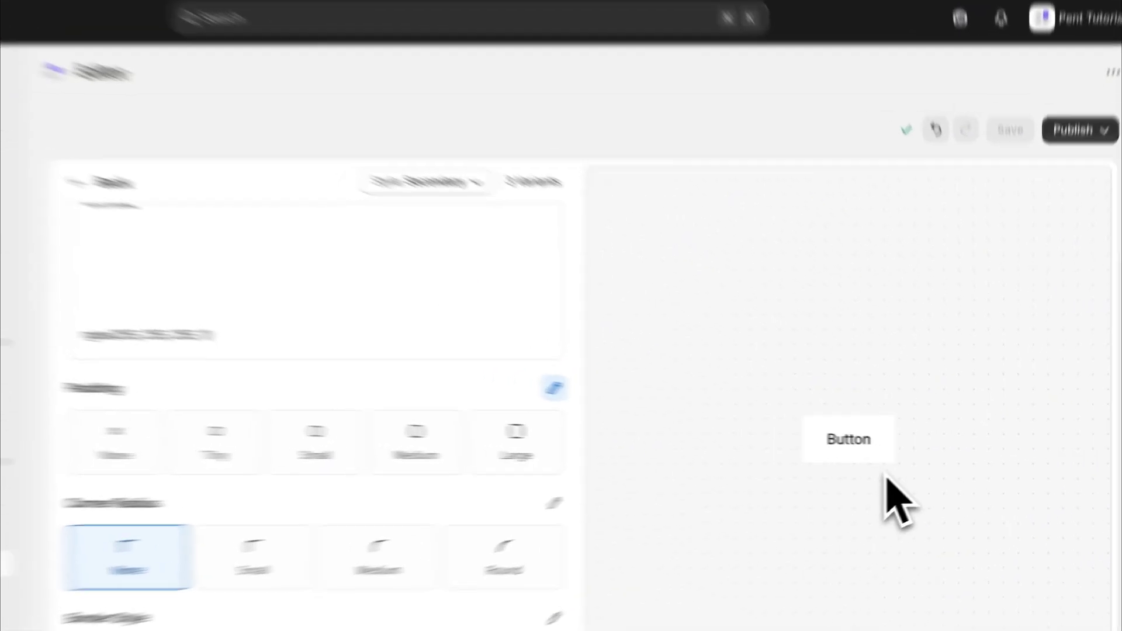
left_click(527, 556)
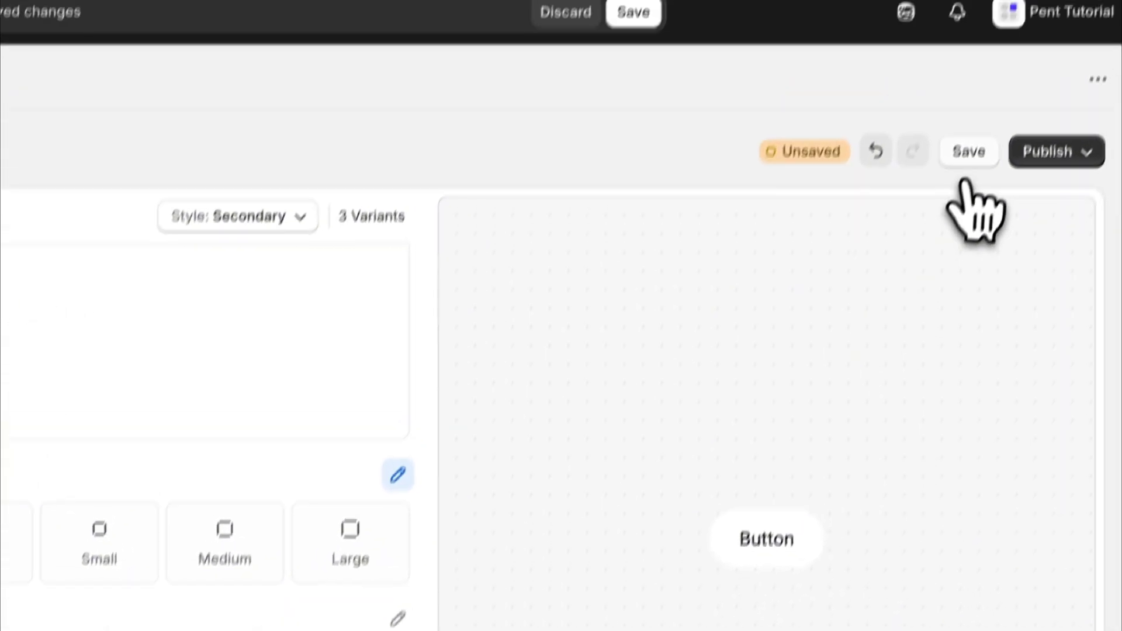
left_click(1007, 47)
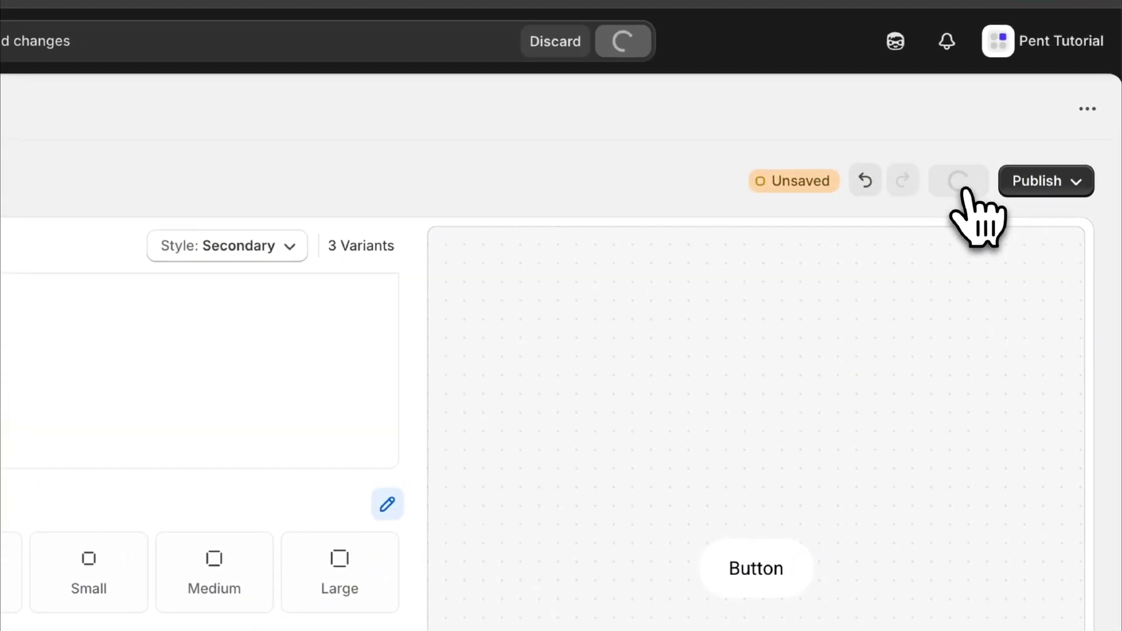
left_click(1062, 183)
left_click(1034, 429)
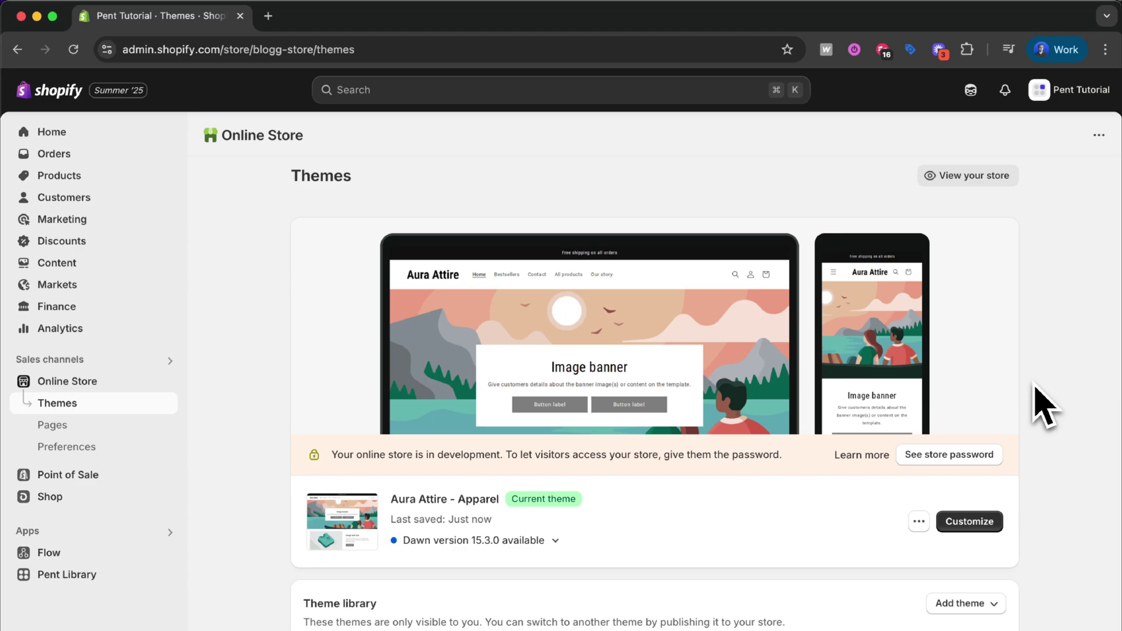
- Customize the current theme and insert a Hero 2 (PL) section above Image banner
left_click(979, 521)
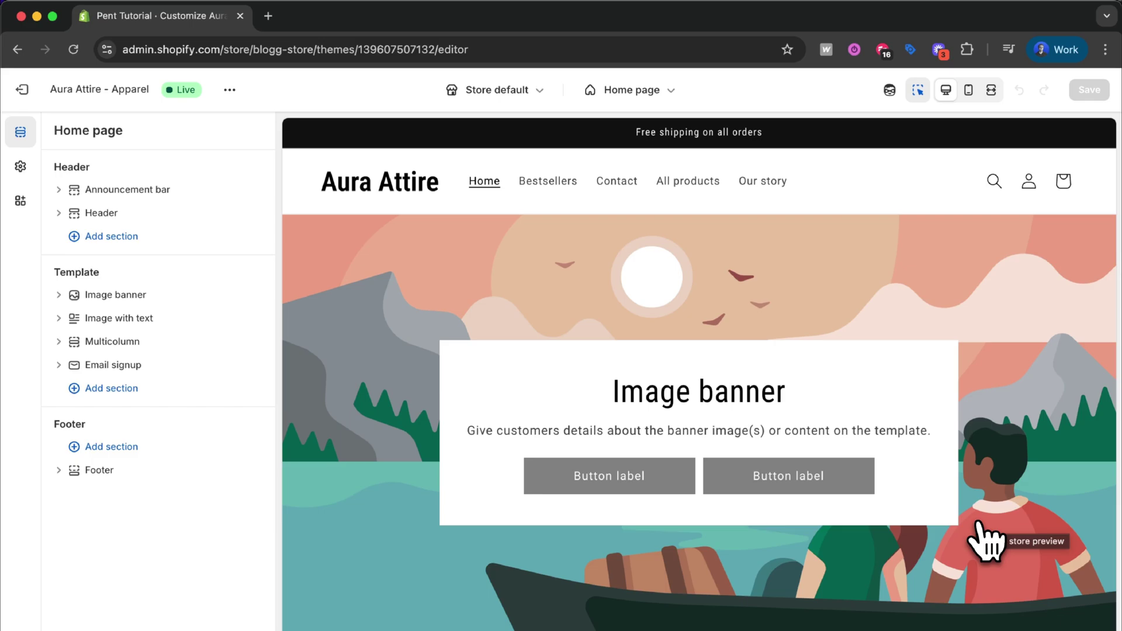
mouse_move(213, 300)
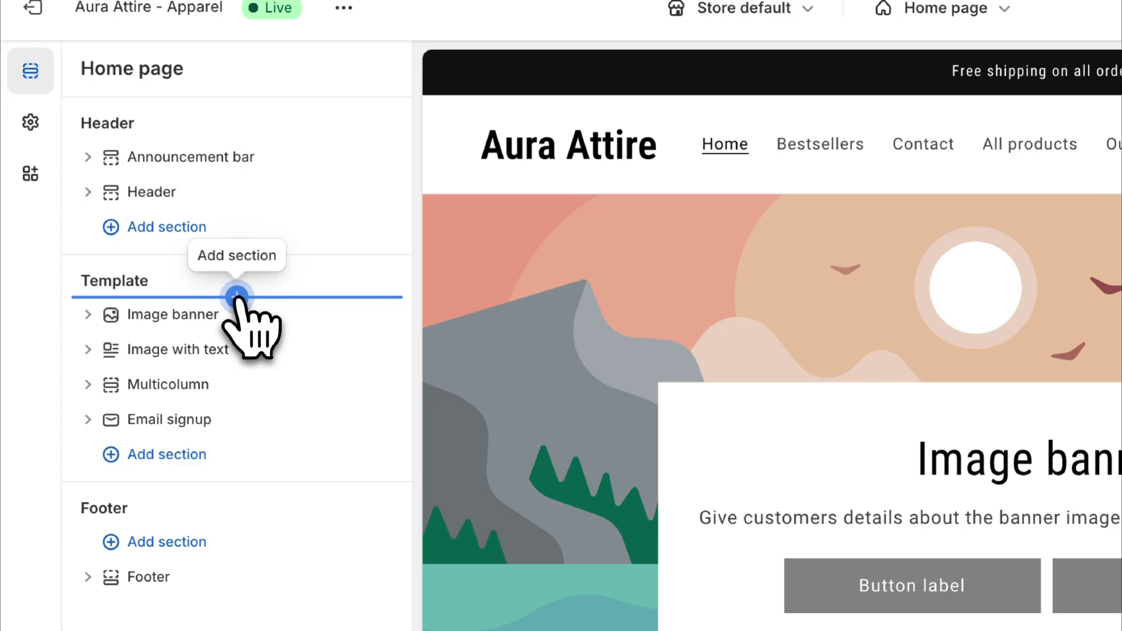
left_click(236, 297)
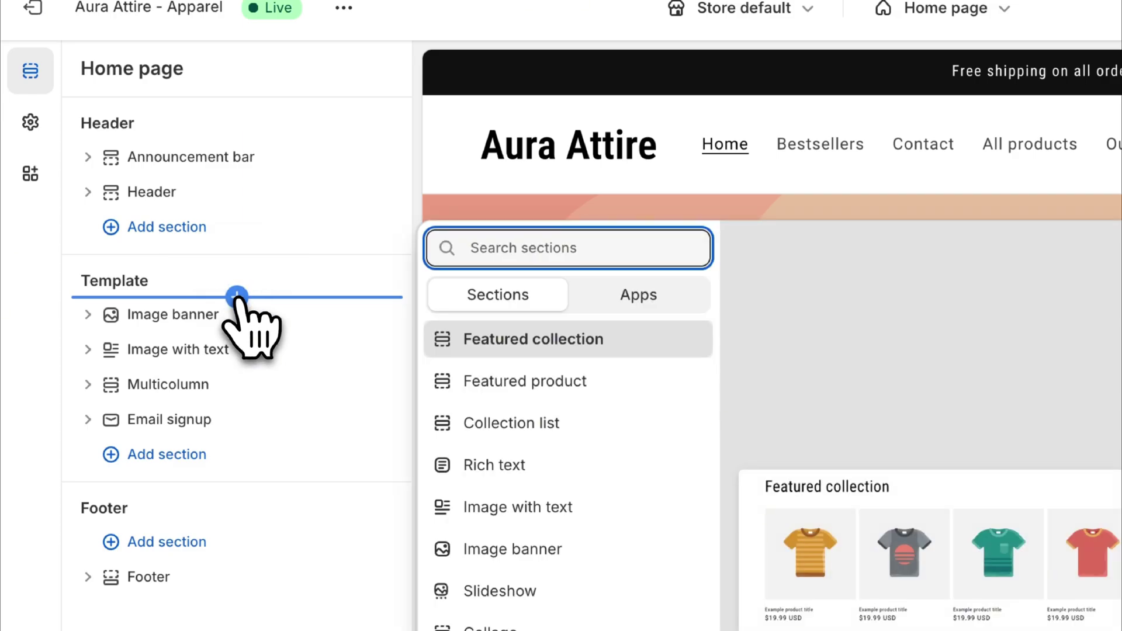
type("hero 2")
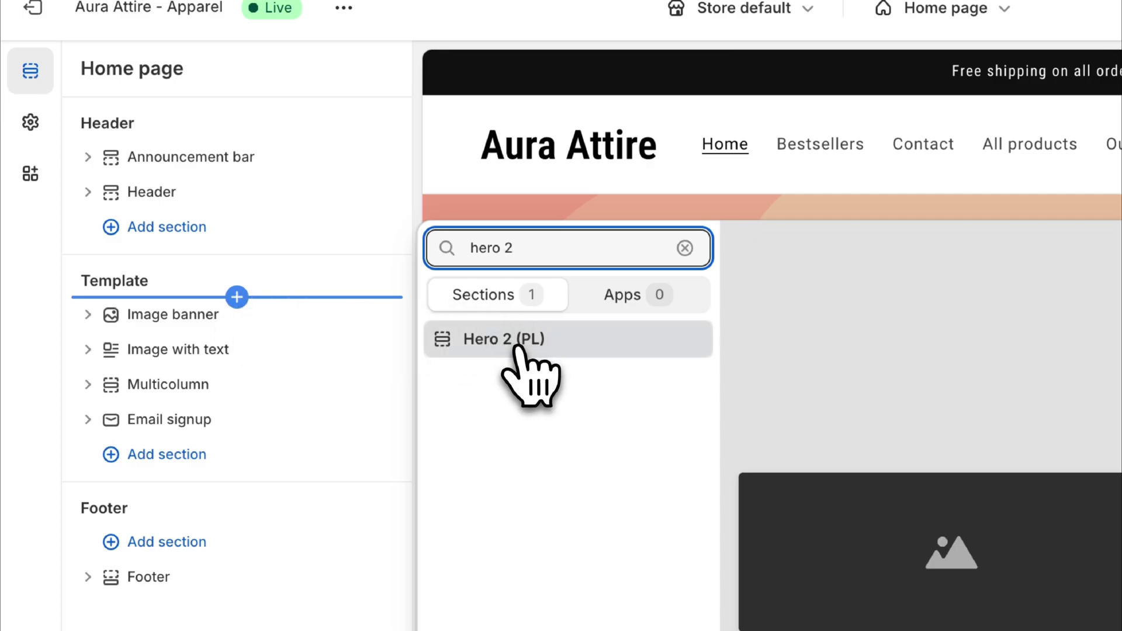
left_click(539, 349)
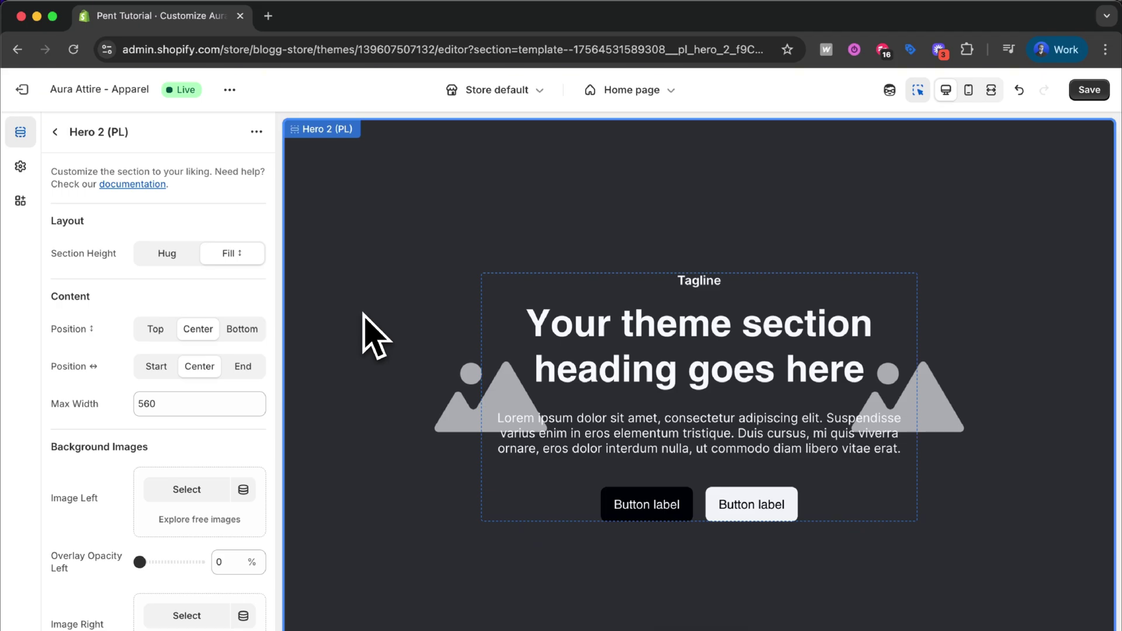
- Replace the hero heading with "This is my new heading" using the Large variant
left_click(704, 337)
left_click(180, 305)
key("ctrl+a")
type("Th")
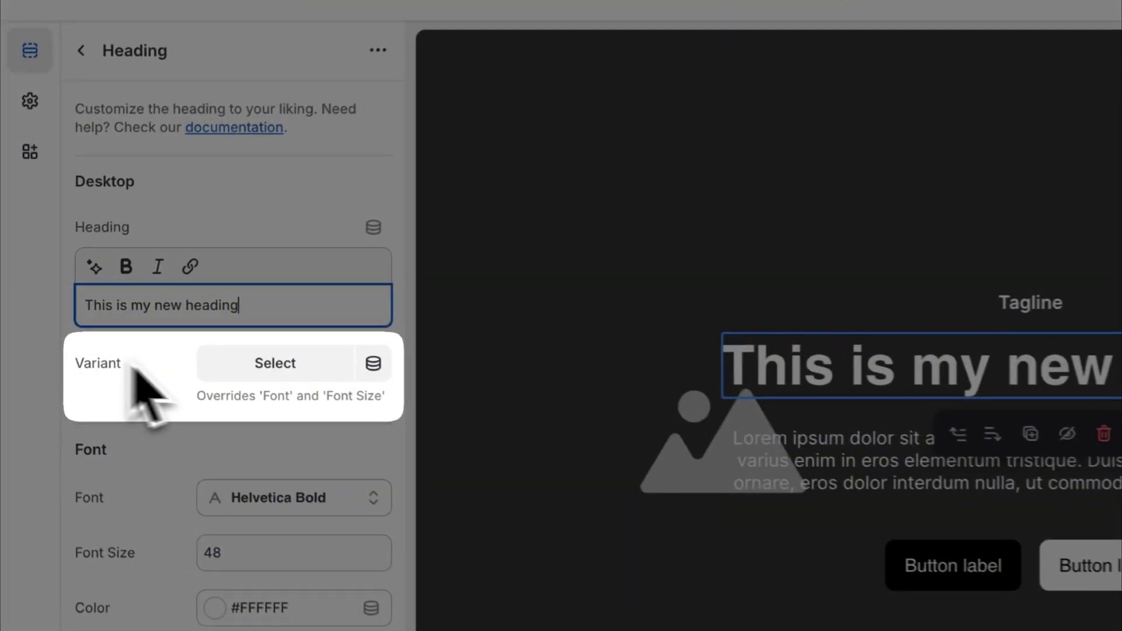
left_click(252, 365)
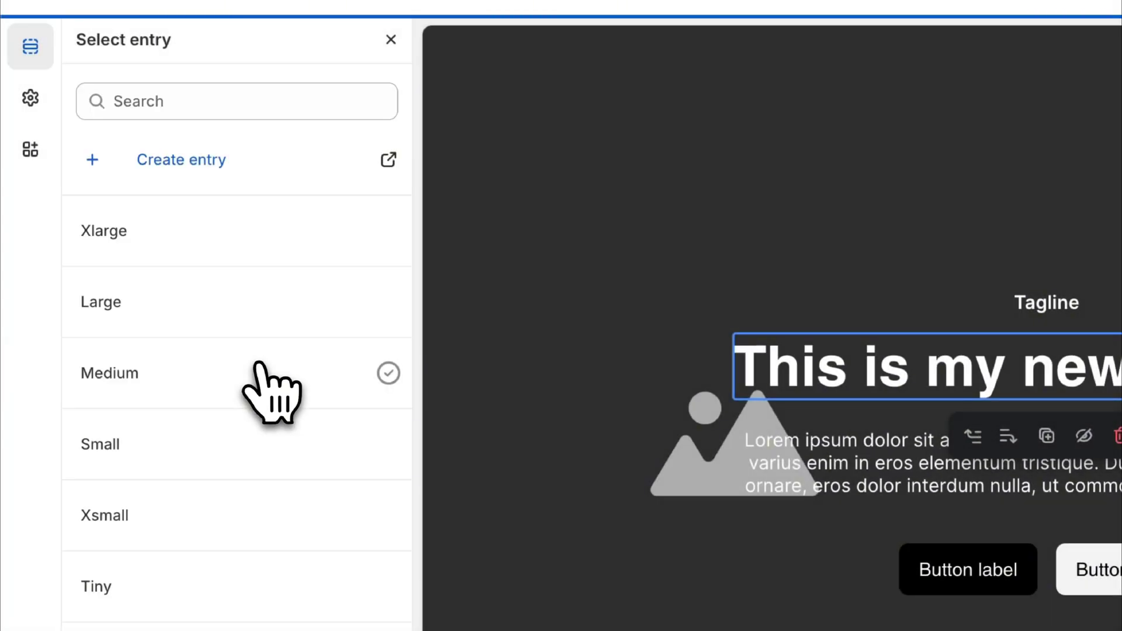
left_click(241, 314)
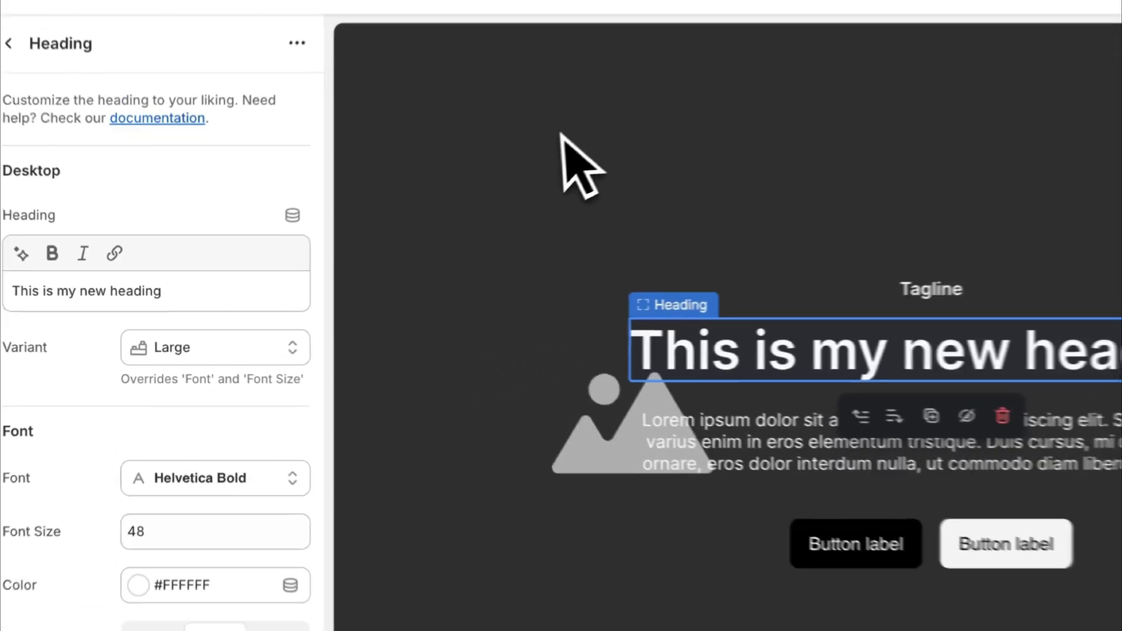
- Set the hero's left image to the sweater model photo with a 40% overlay
left_click(405, 208)
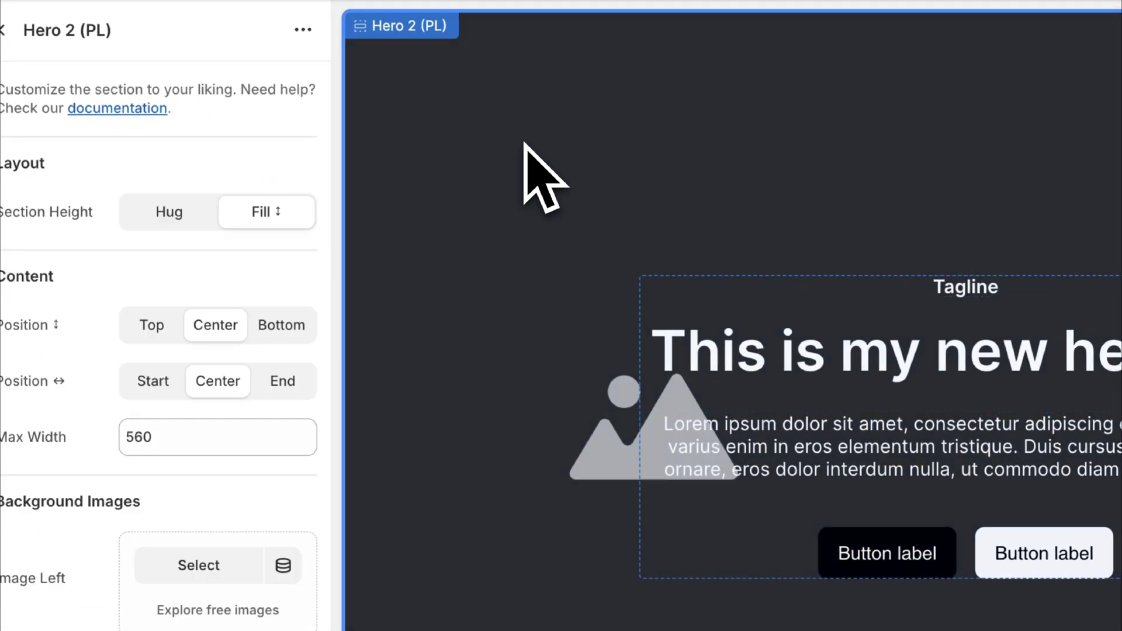
left_click(199, 565)
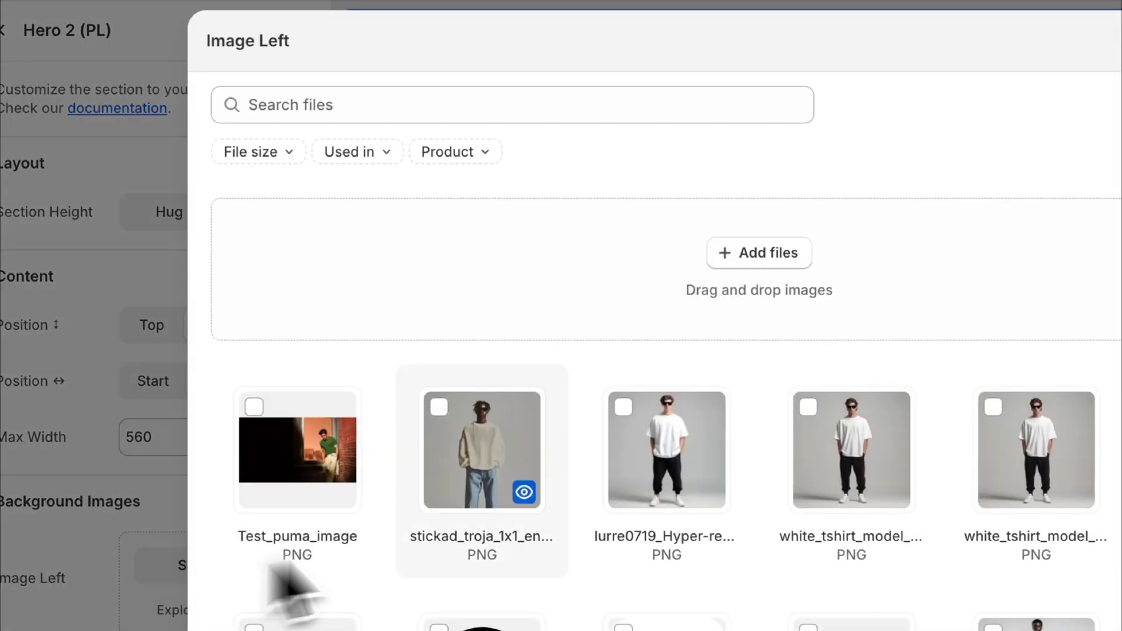
left_click(501, 476)
left_click(929, 586)
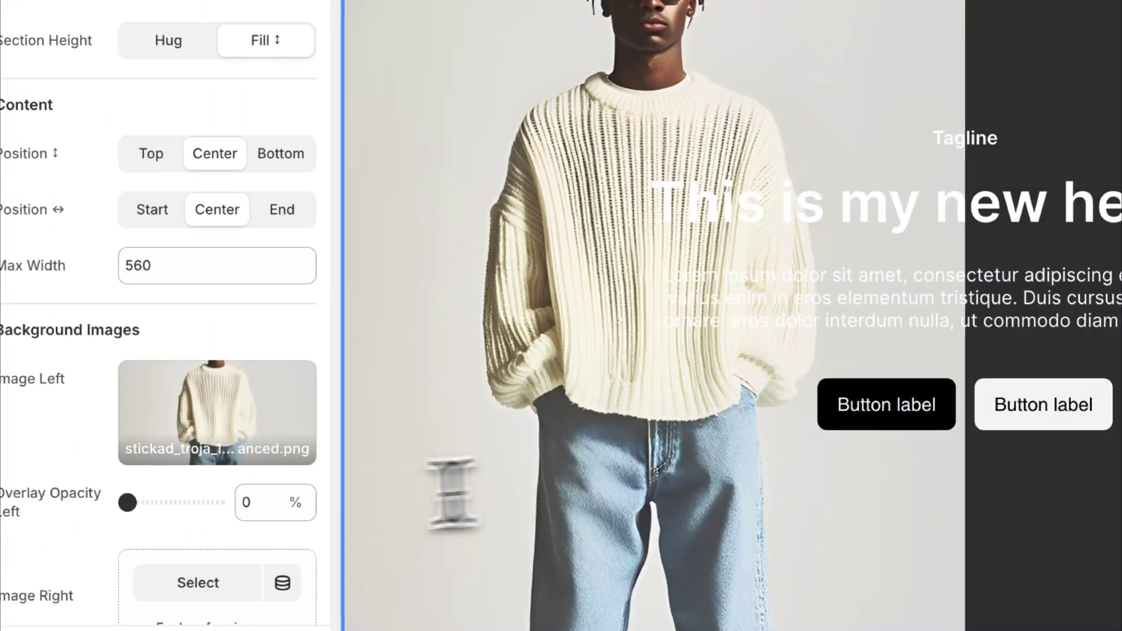
left_click(263, 502)
double_click(264, 506)
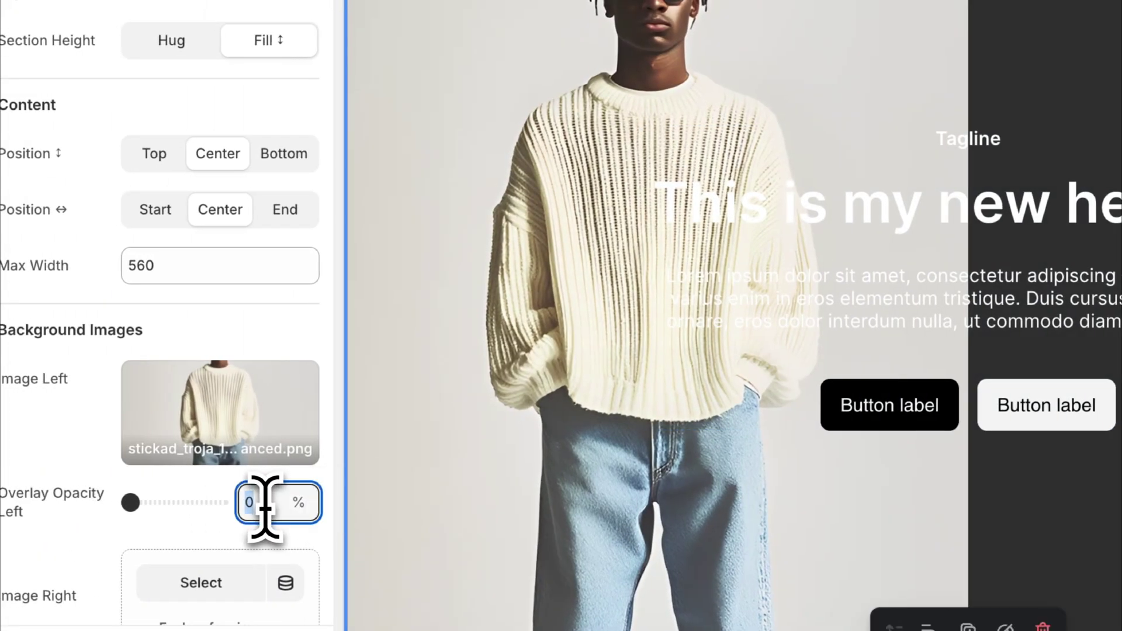
key("Return")
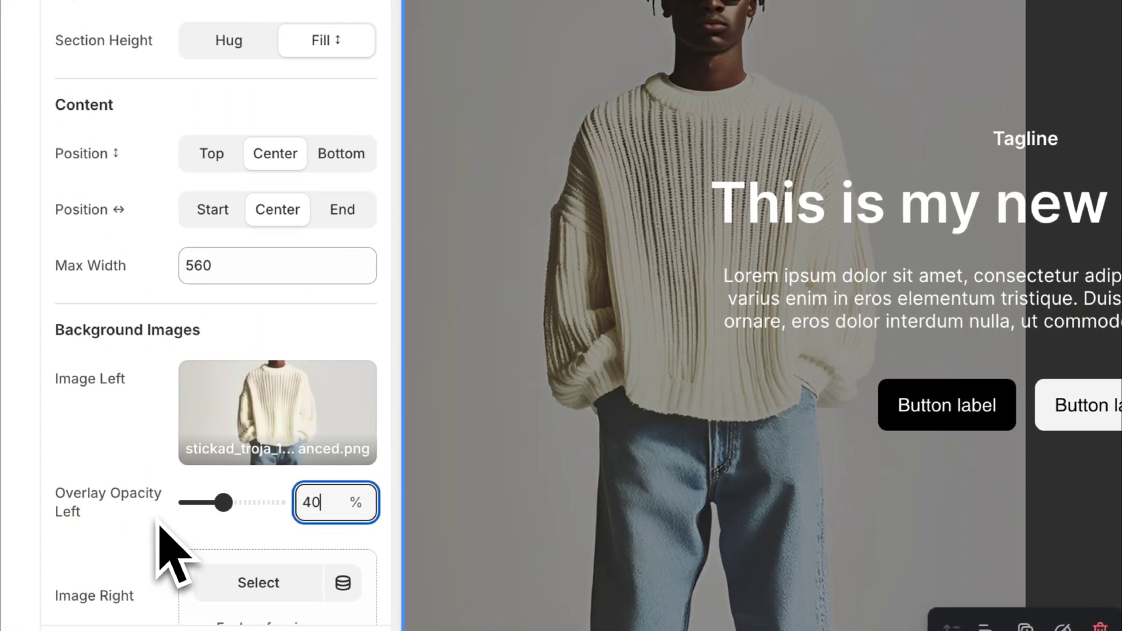
scroll(109, 550, "down", 2)
- Set the right image to the white t-shirt model photo with a 40% overlay, then select the hero paragraph
left_click(240, 466)
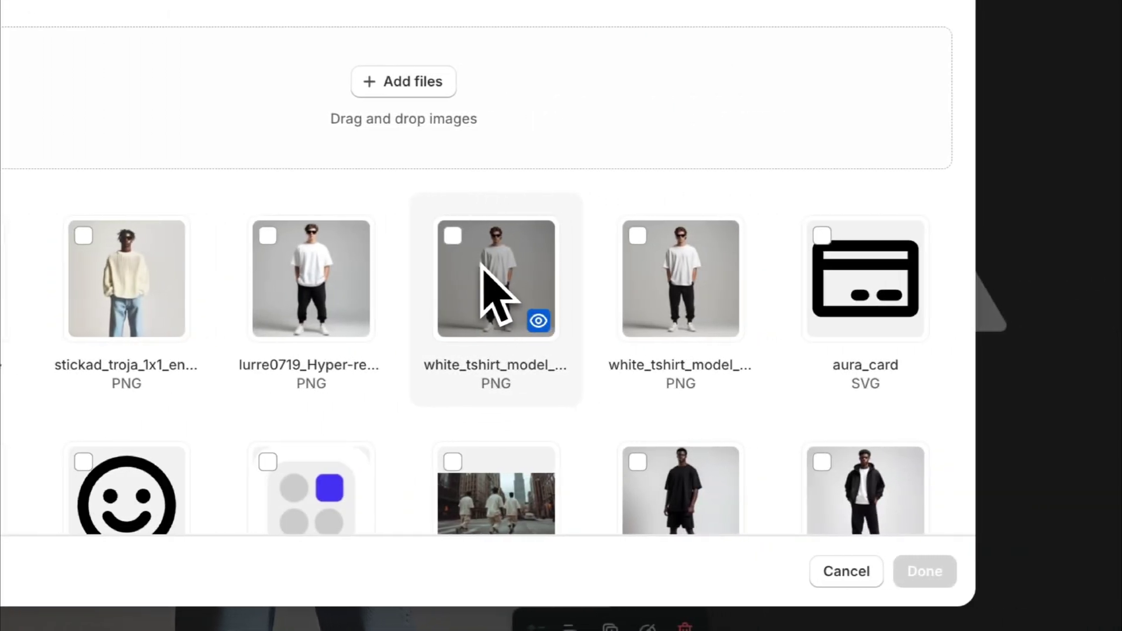
left_click(552, 262)
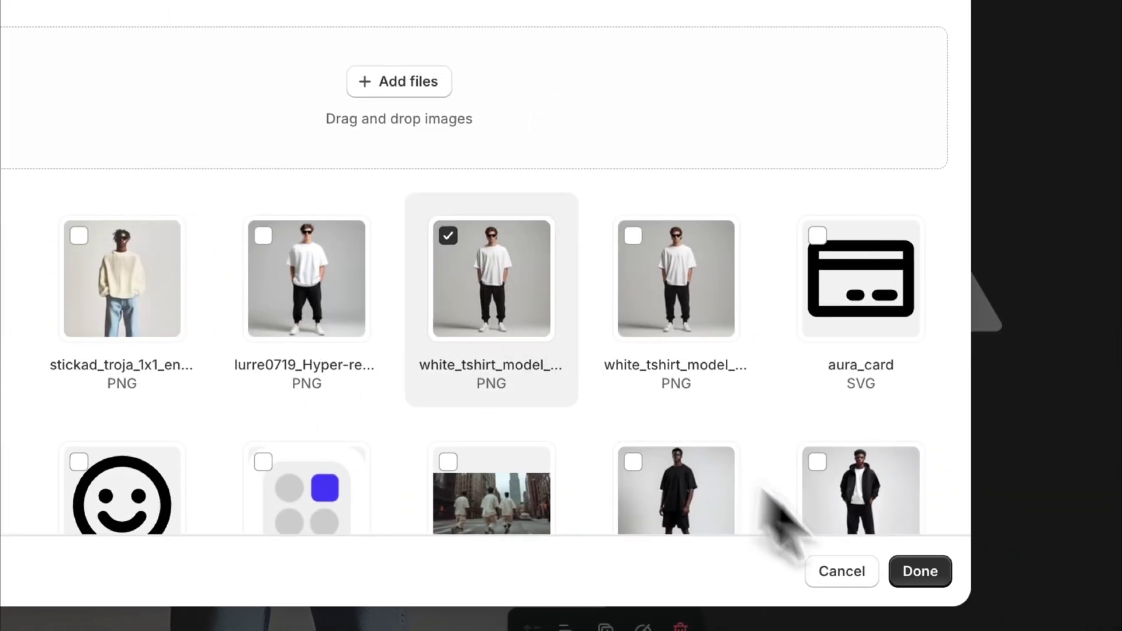
left_click(919, 571)
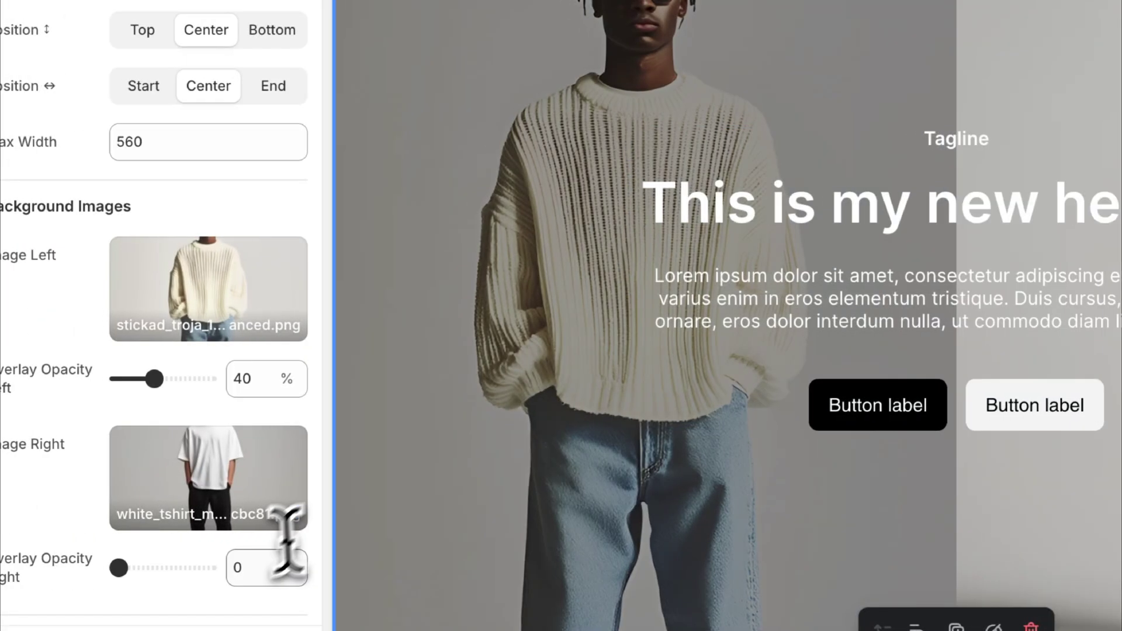
left_click(250, 570)
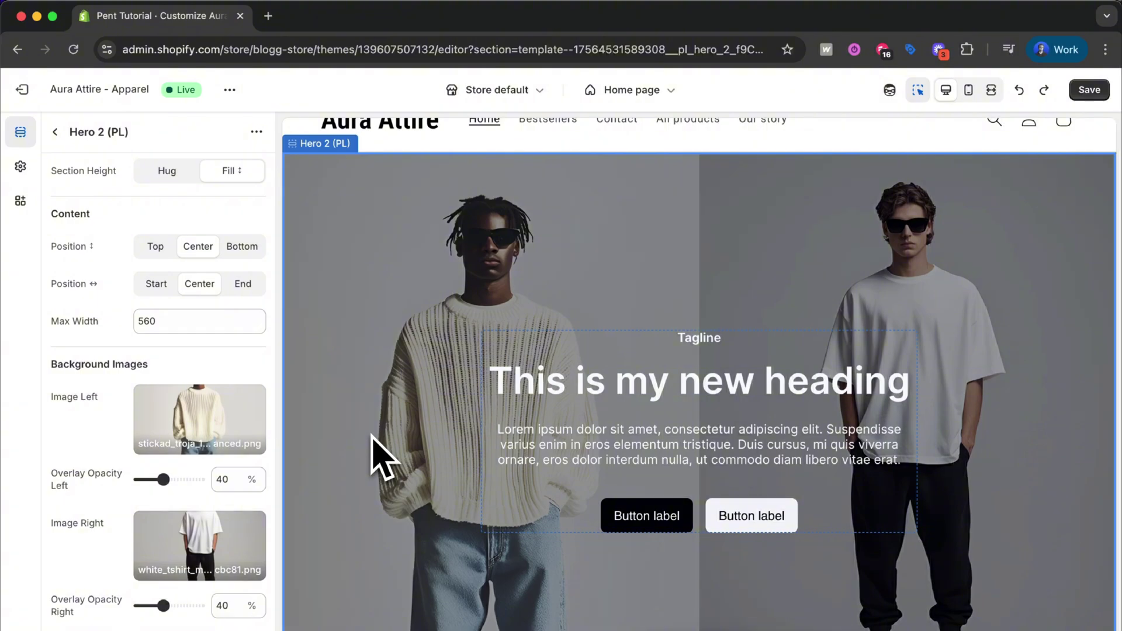
left_click(627, 453)
triple_click(112, 316)
- Change the hero paragraph to "This is the craziest sale i've ever had" in the Medium variant
type("This is the craziest")
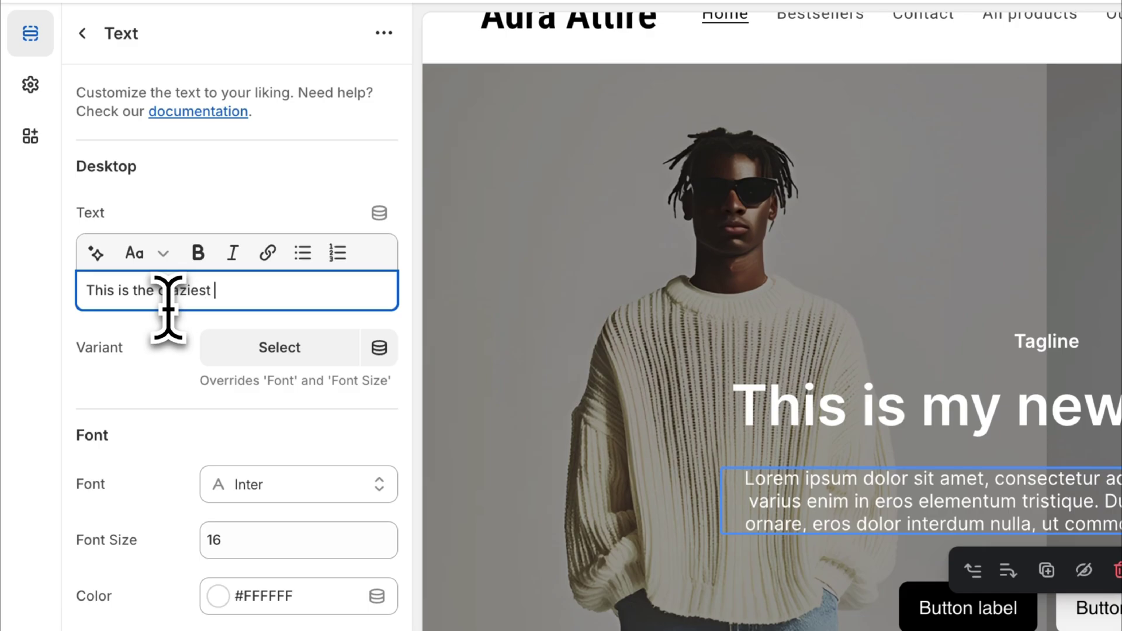
type(" sale i've ever")
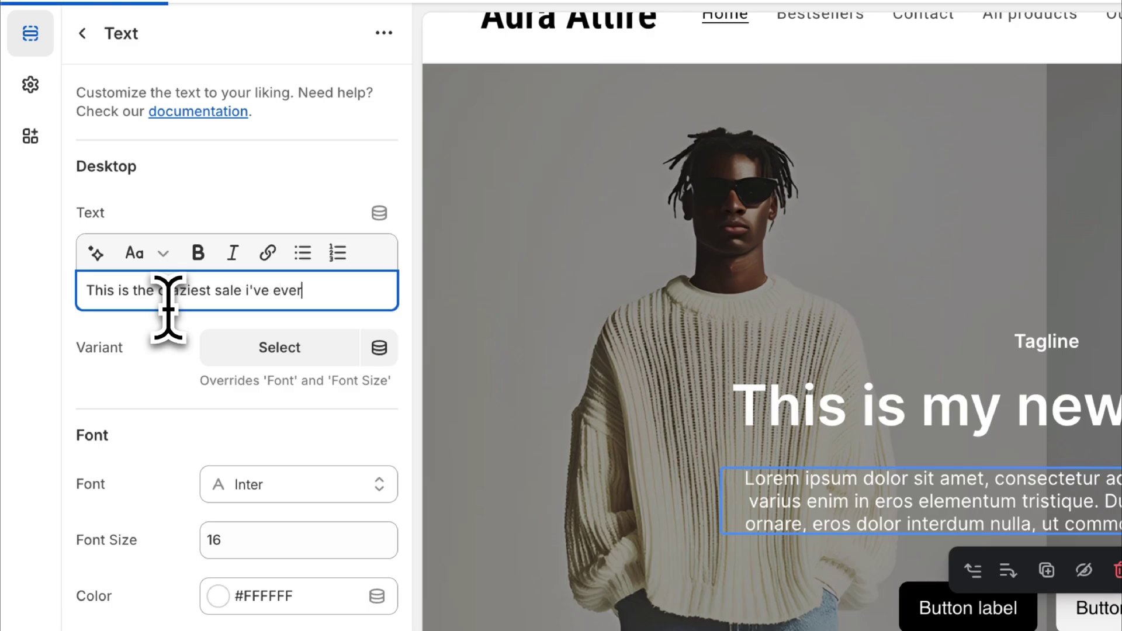
type(" had")
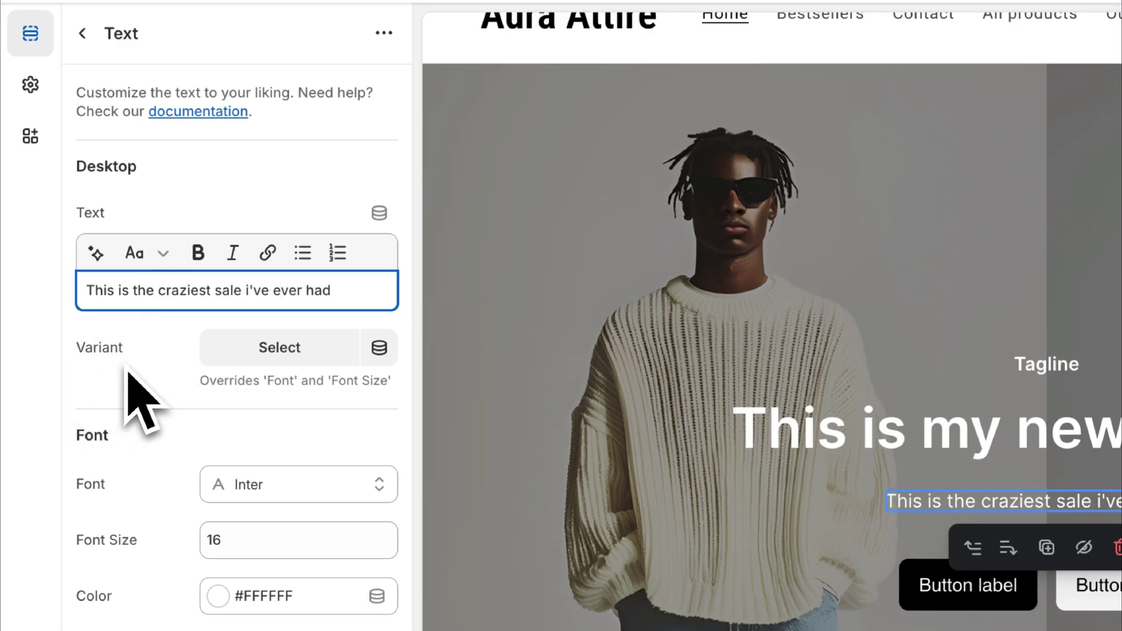
left_click(230, 357)
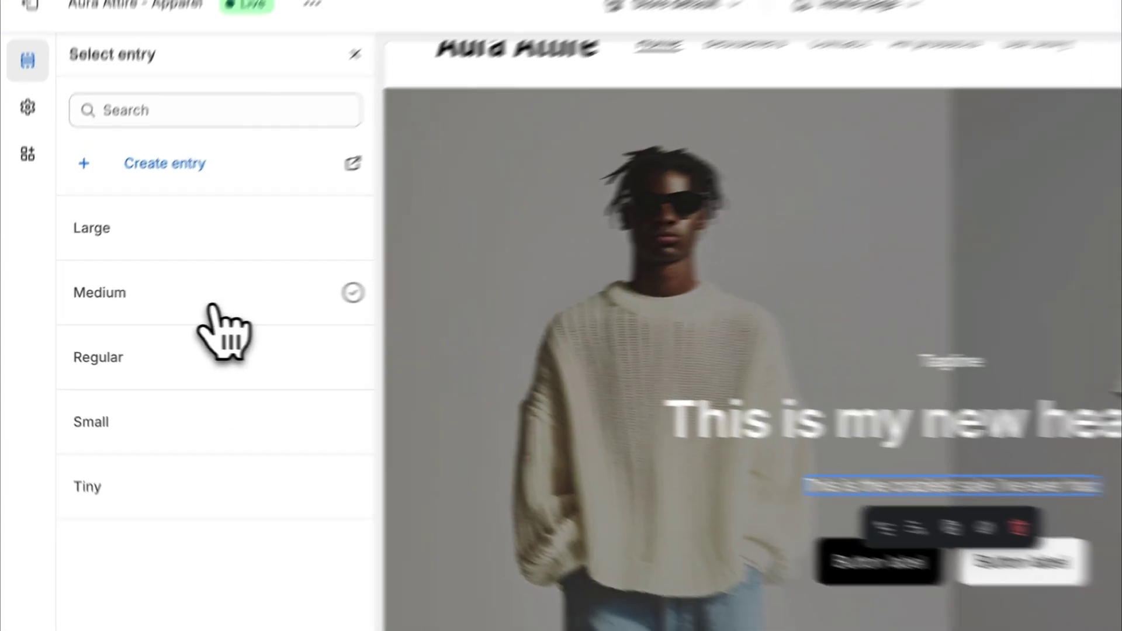
left_click(232, 309)
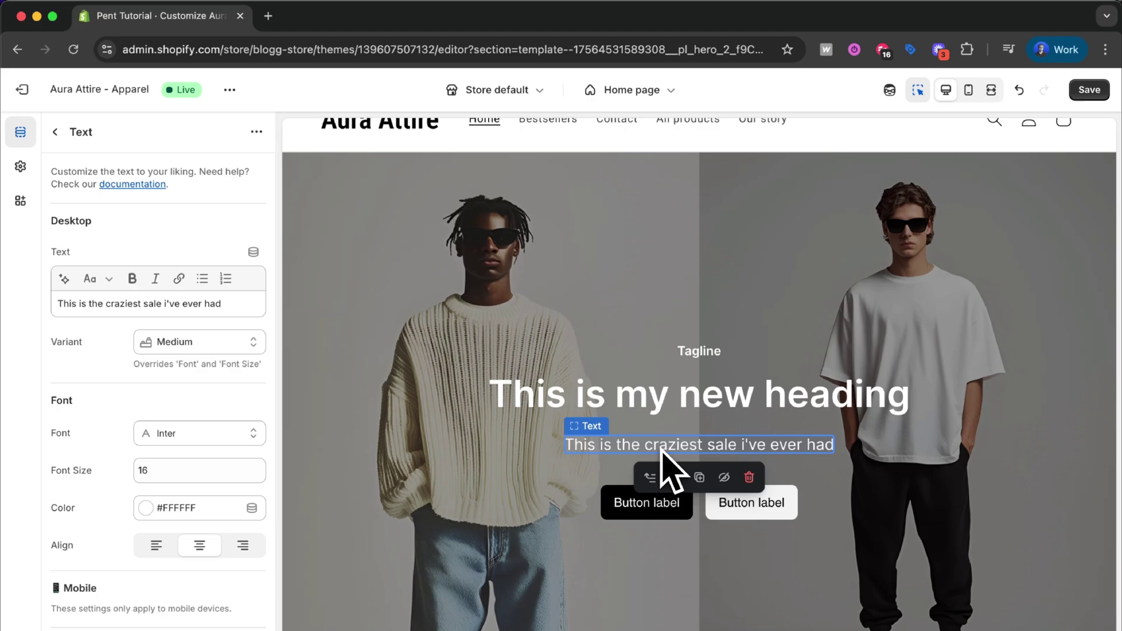
left_click(631, 496)
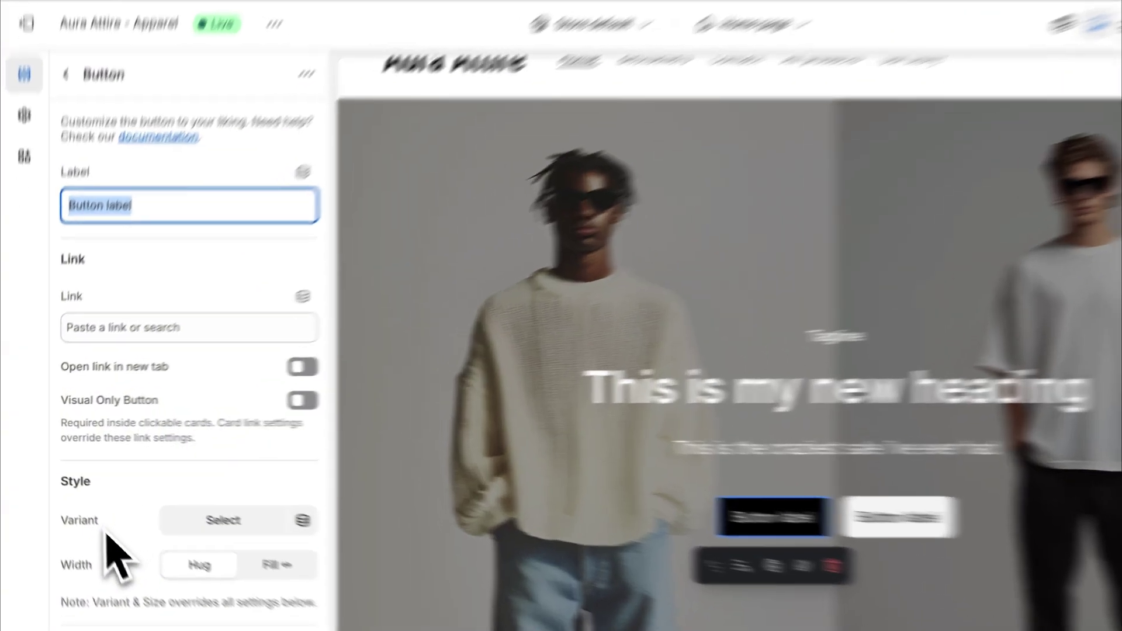
- Set both hero buttons to the Primary variant
left_click(217, 518)
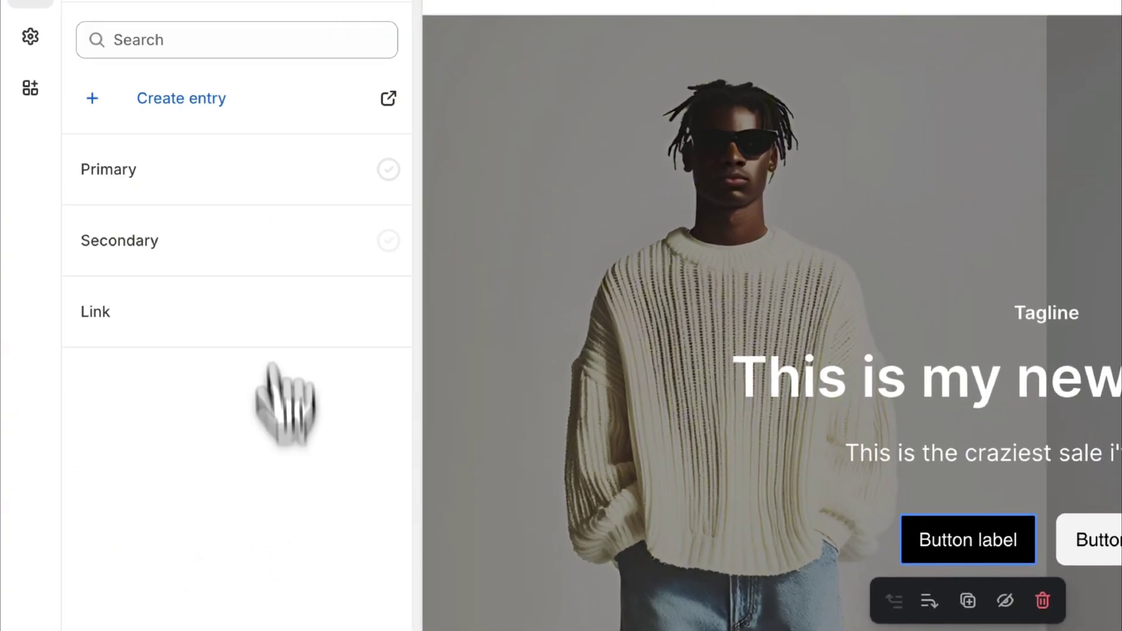
left_click(261, 173)
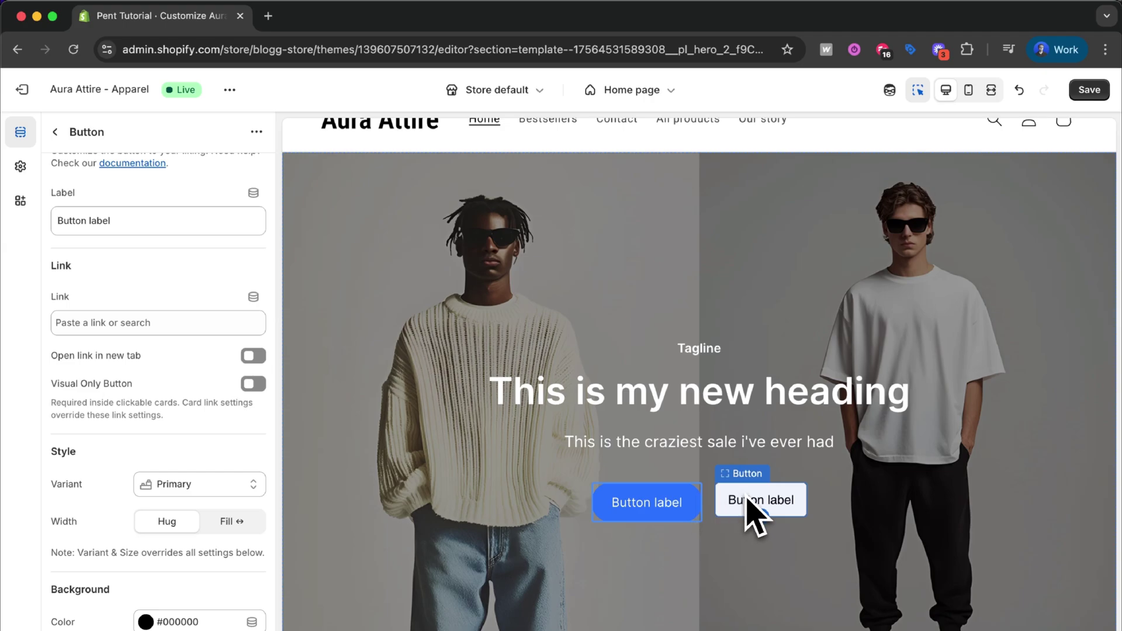
left_click(751, 511)
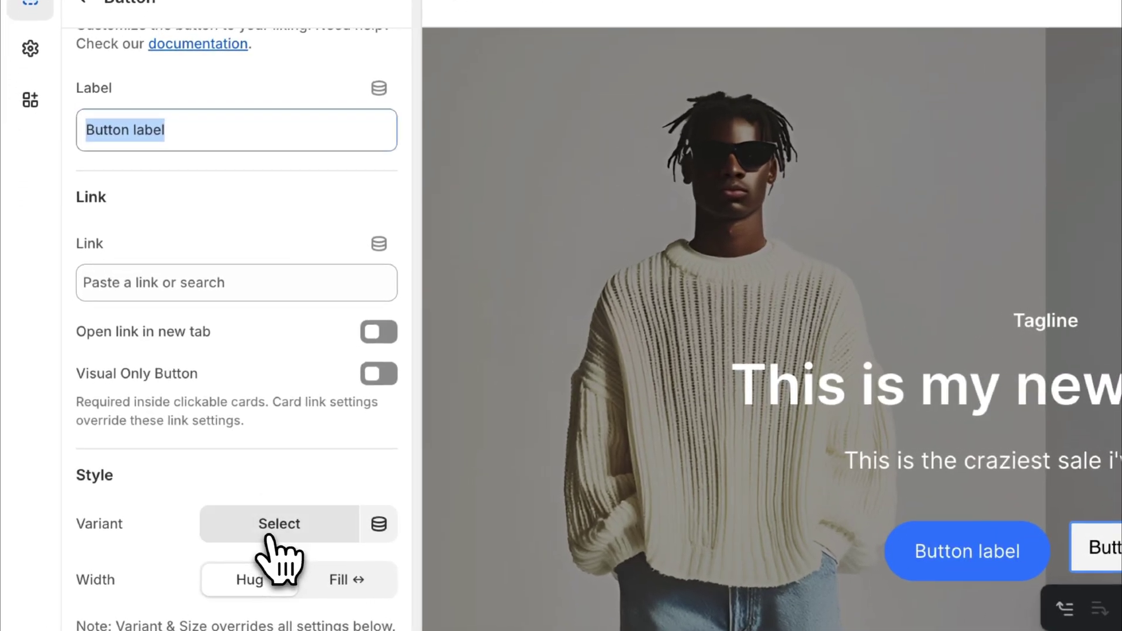
left_click(196, 485)
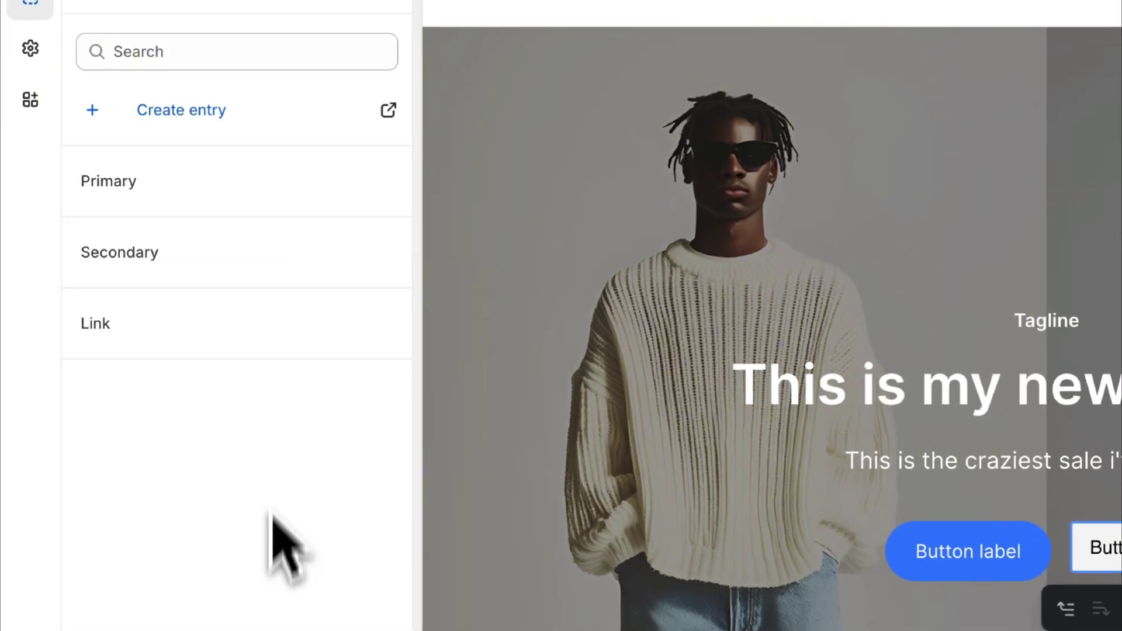
left_click(250, 200)
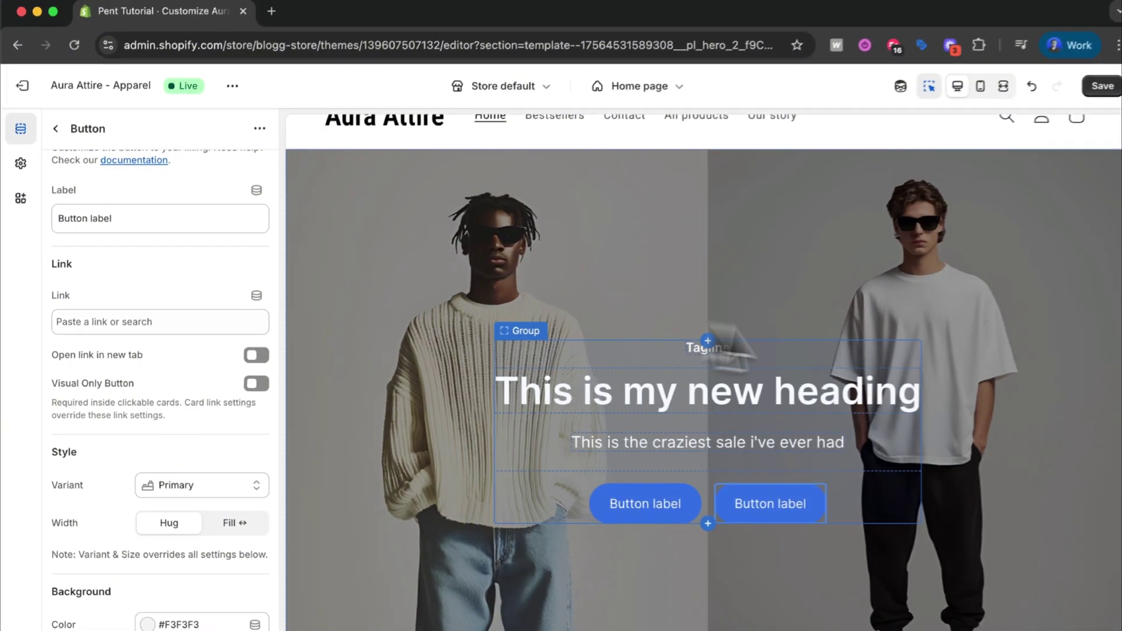
left_click(970, 350)
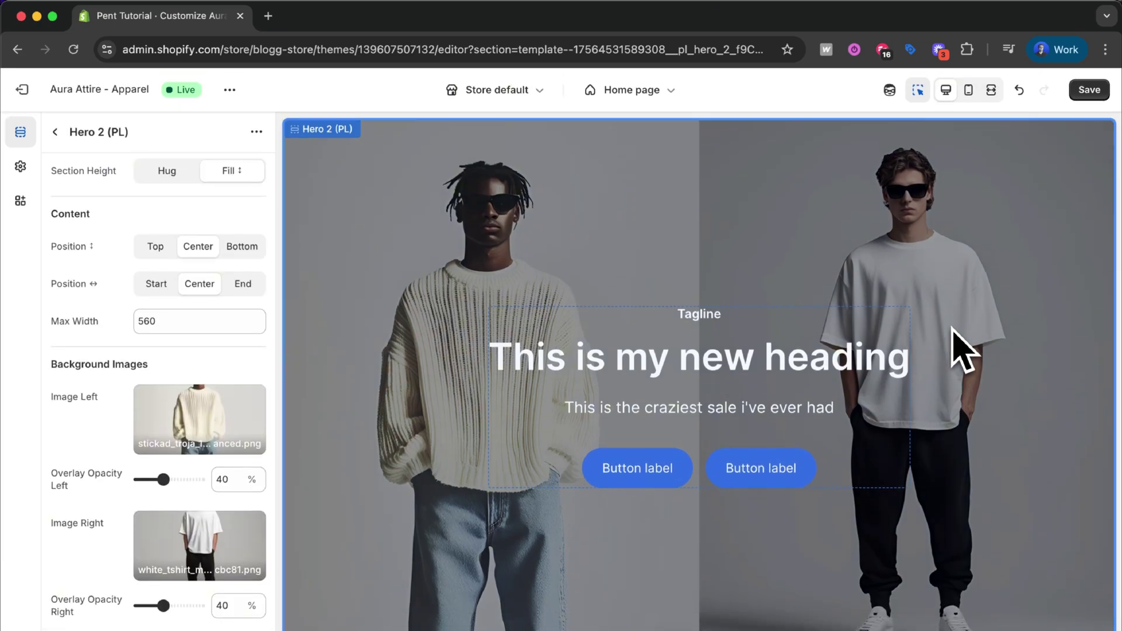
- Replace both hero buttons' variant with Secondary
left_click(642, 480)
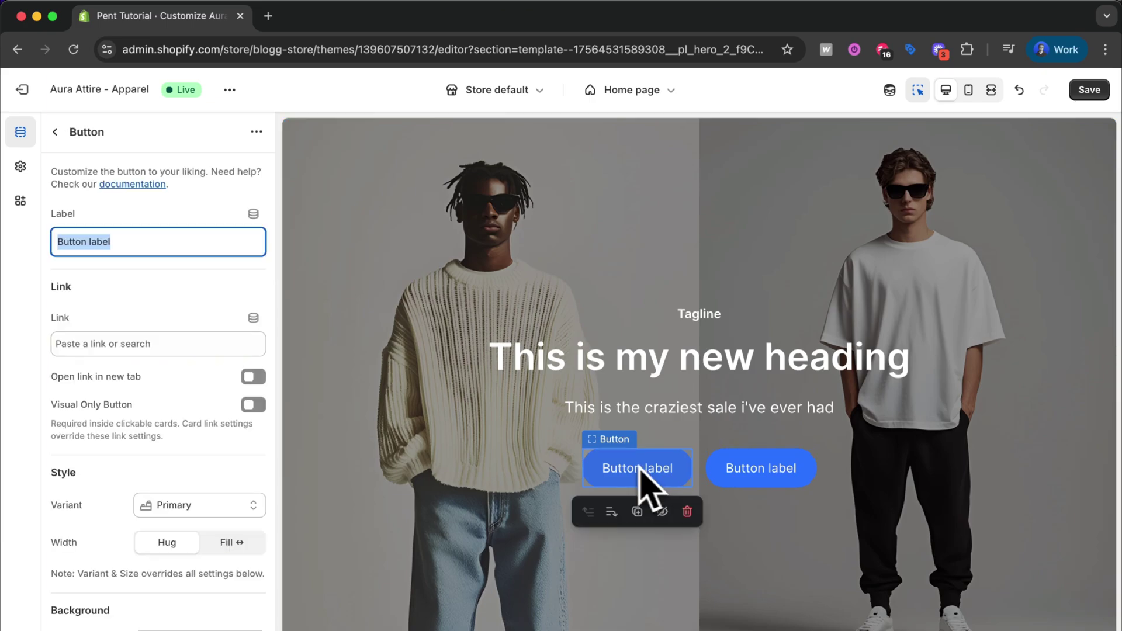
scroll(165, 485, "down", 1)
left_click(201, 492)
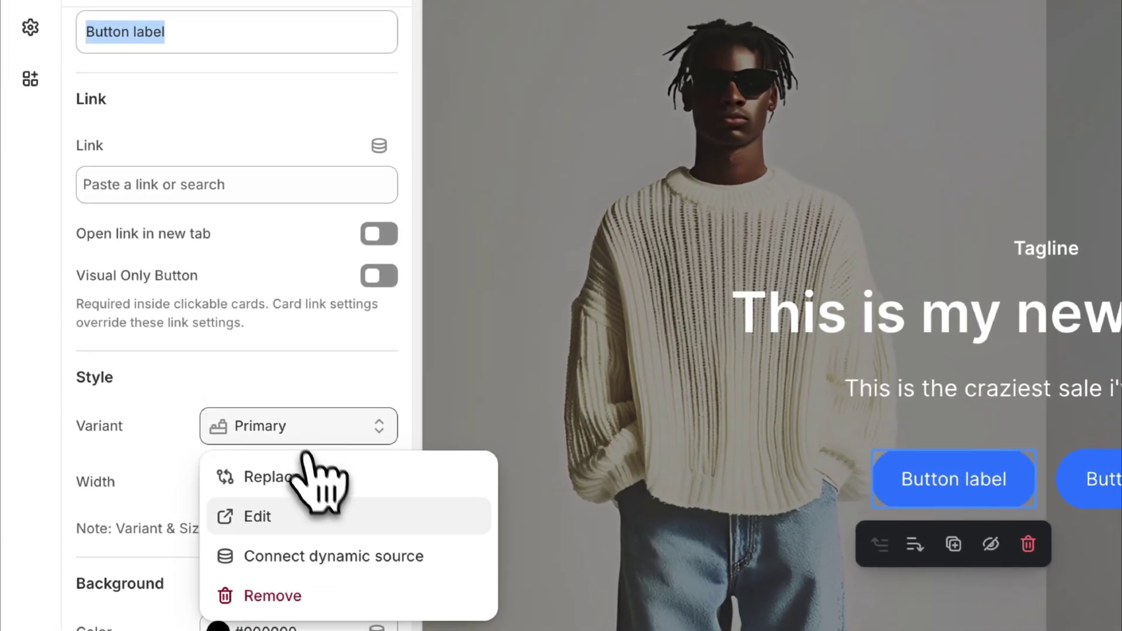
left_click(208, 516)
left_click(283, 233)
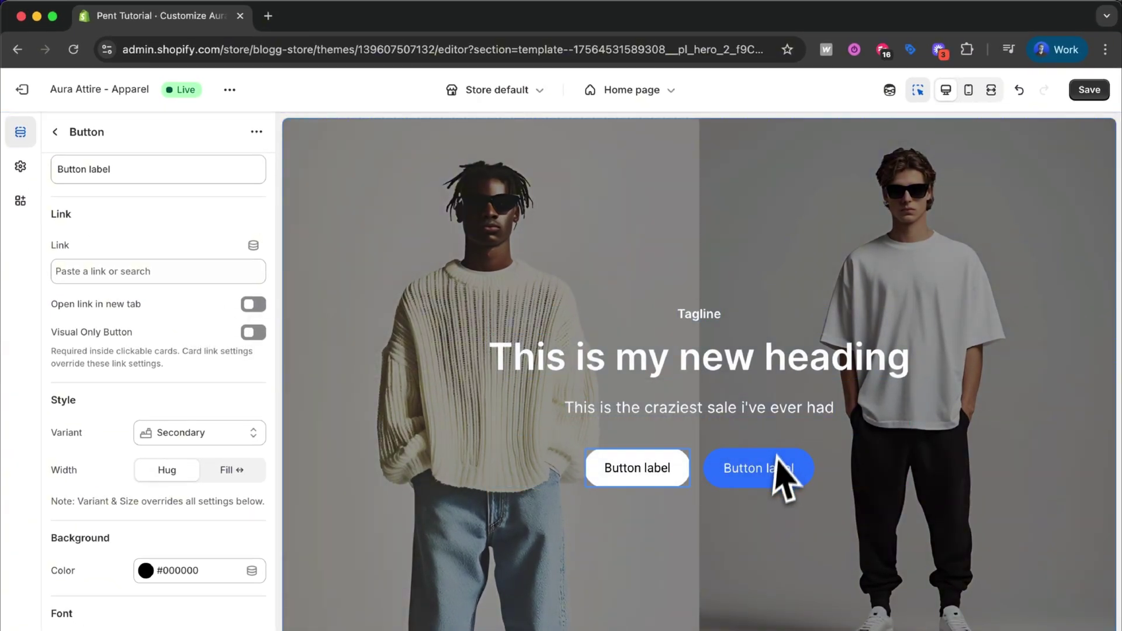
left_click(768, 475)
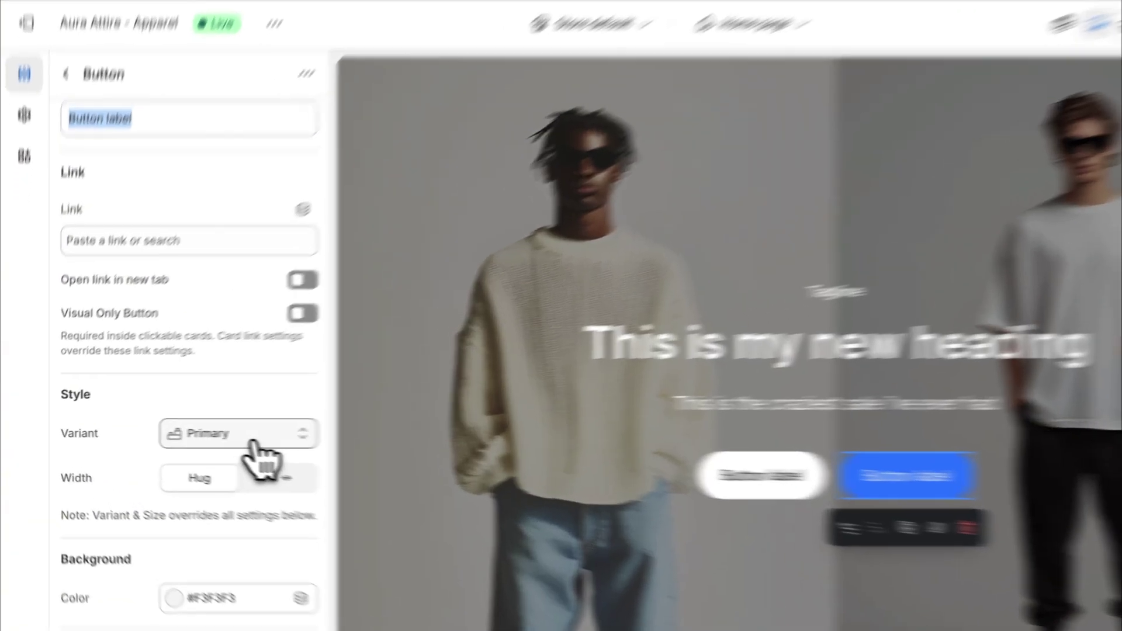
left_click(208, 439)
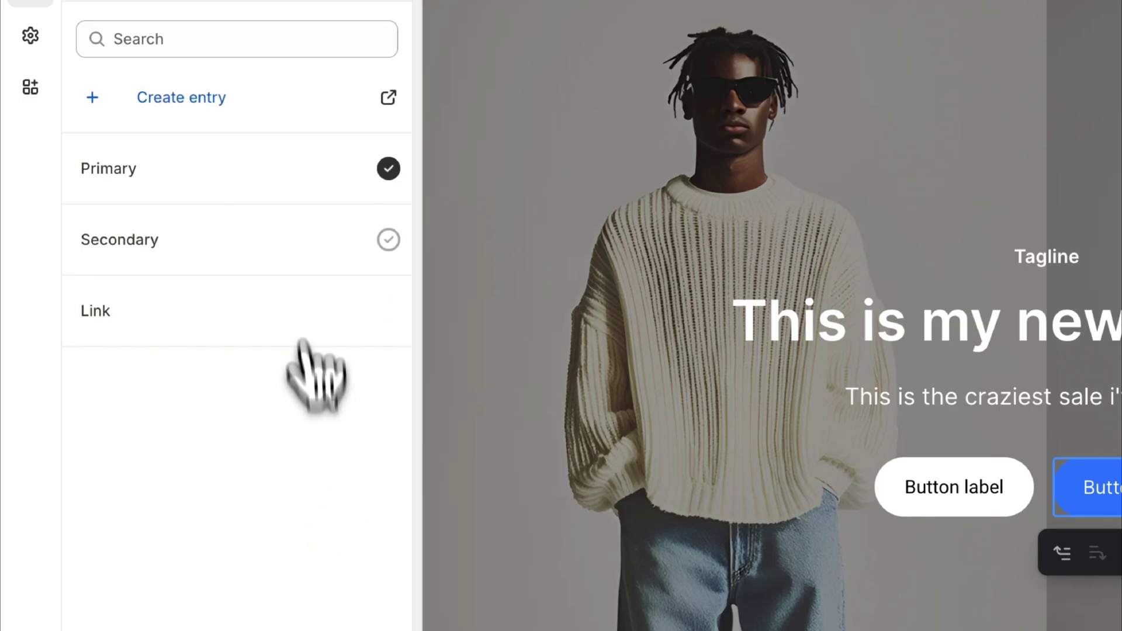
left_click(297, 243)
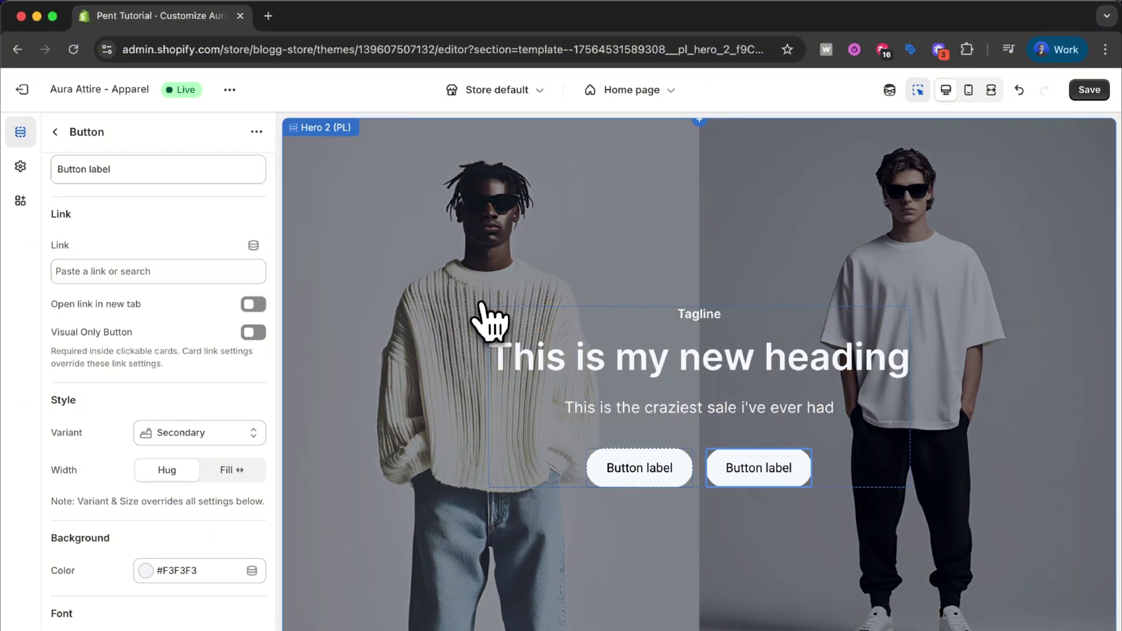
- Delete the hero's Tagline block and insert a Feature 2 (PL) section below Hero 2 (PL)
left_click(714, 318)
left_click(750, 345)
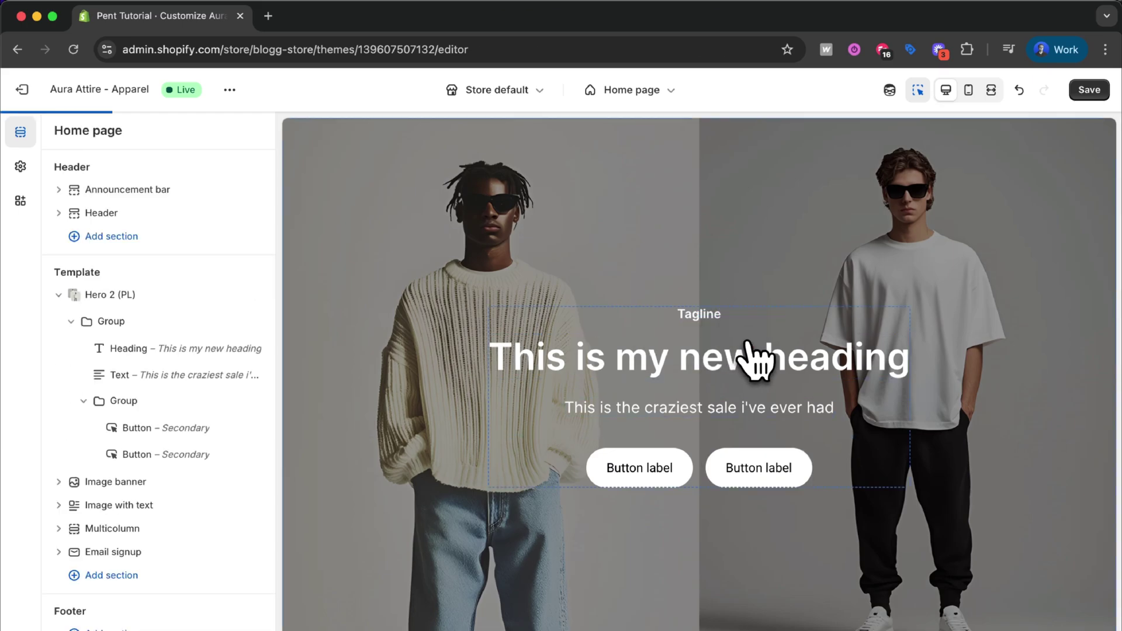
scroll(753, 357, "down", 2)
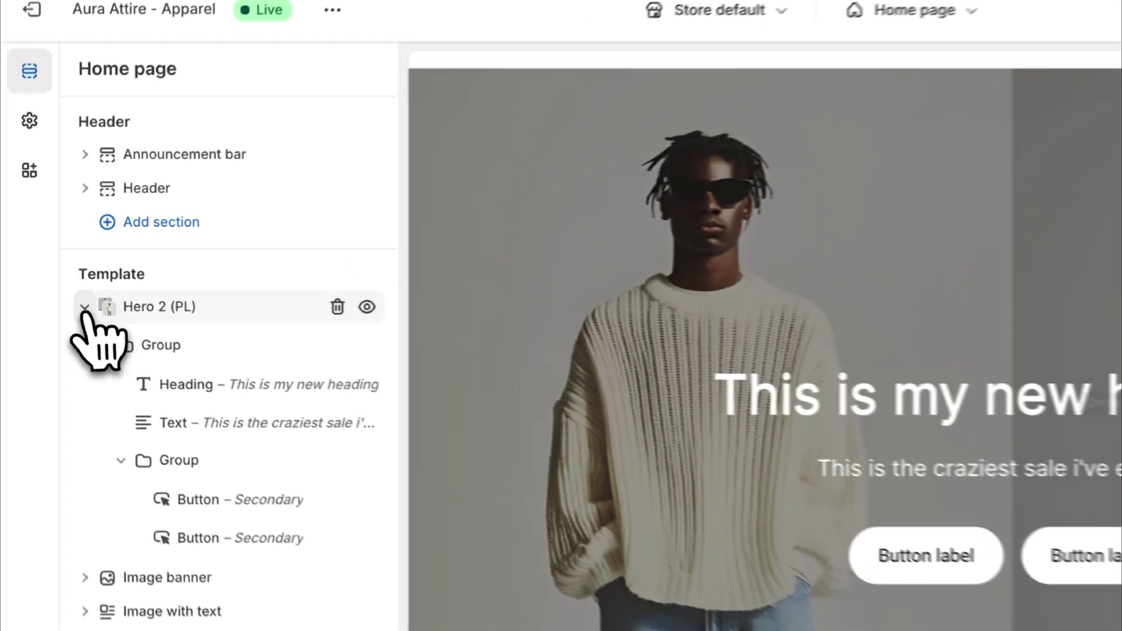
left_click(59, 294)
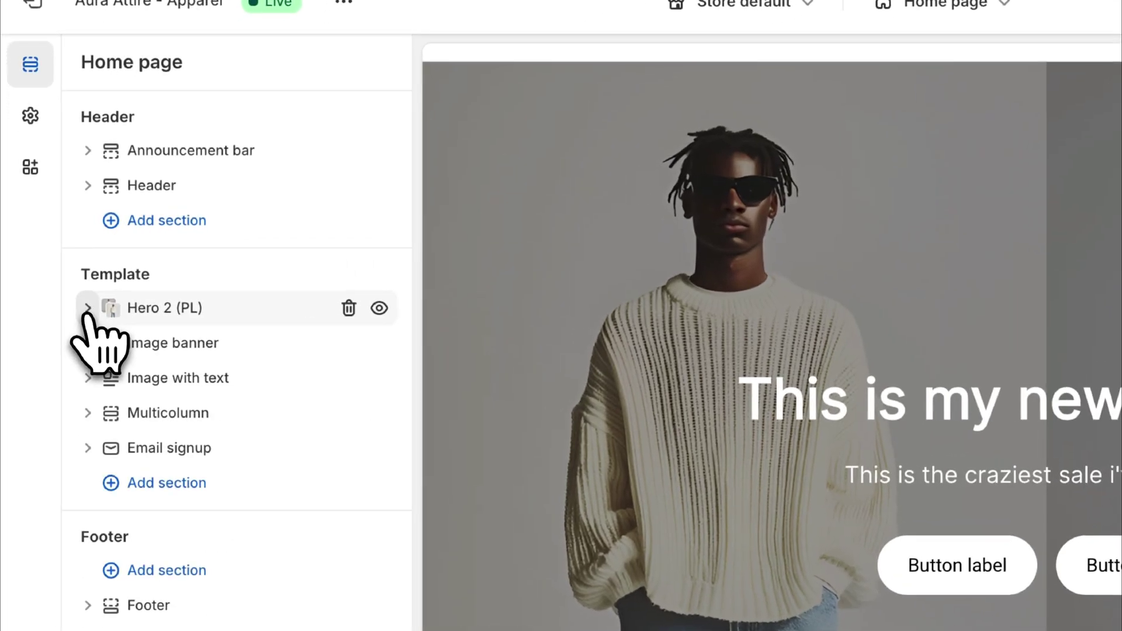
left_click(178, 328)
type("feature 2")
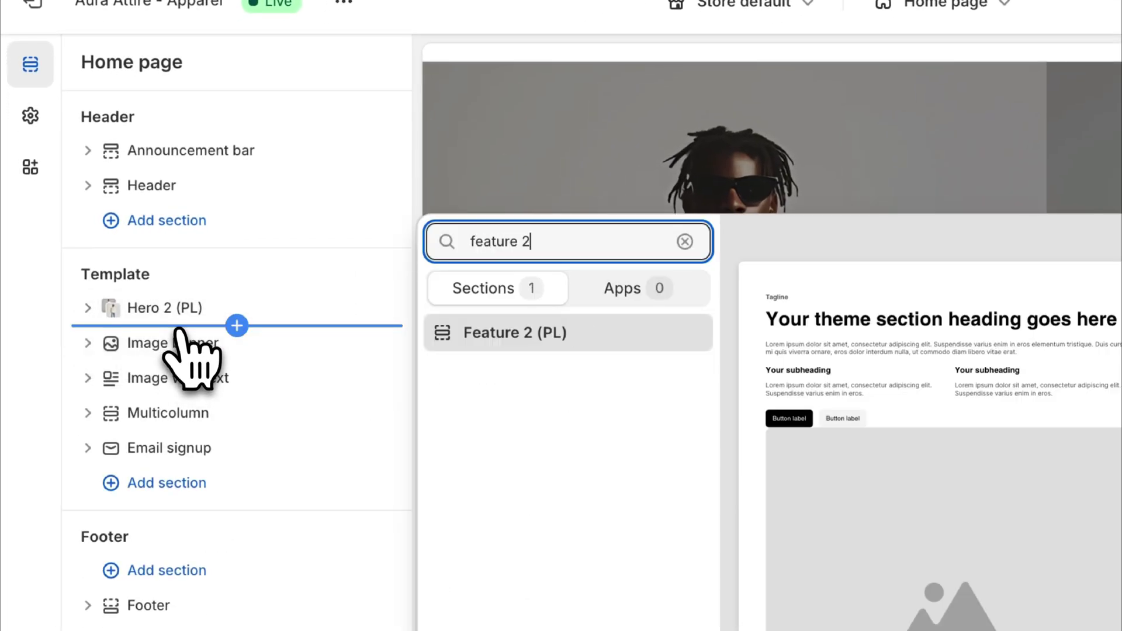
left_click(495, 333)
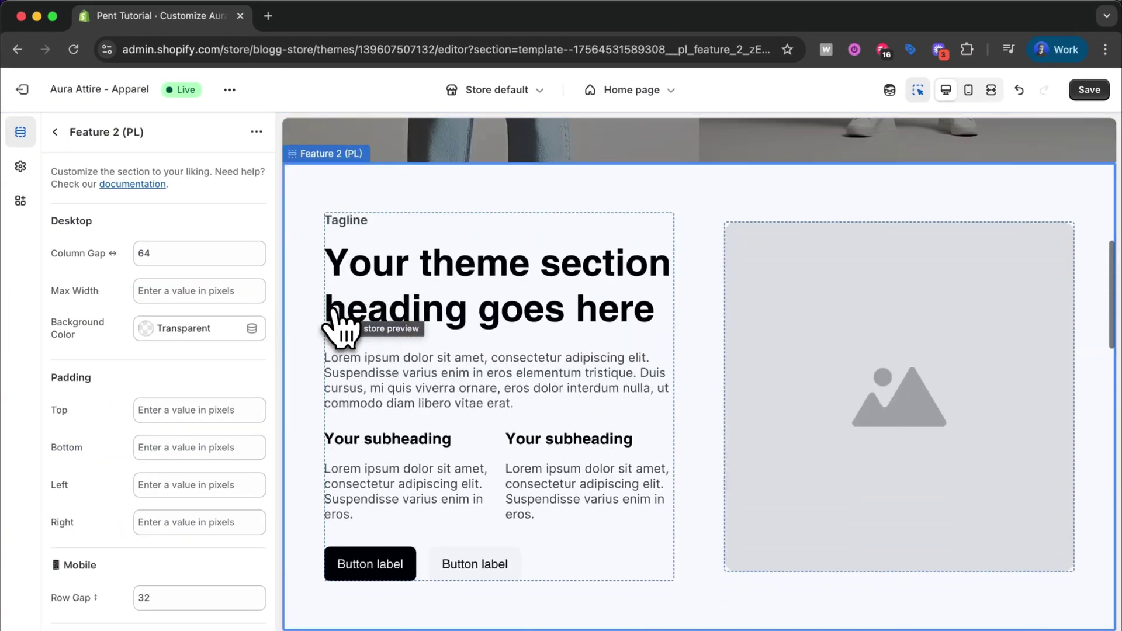
- Set the Feature 2 image to the street_6_enhanced photo
left_click(834, 421)
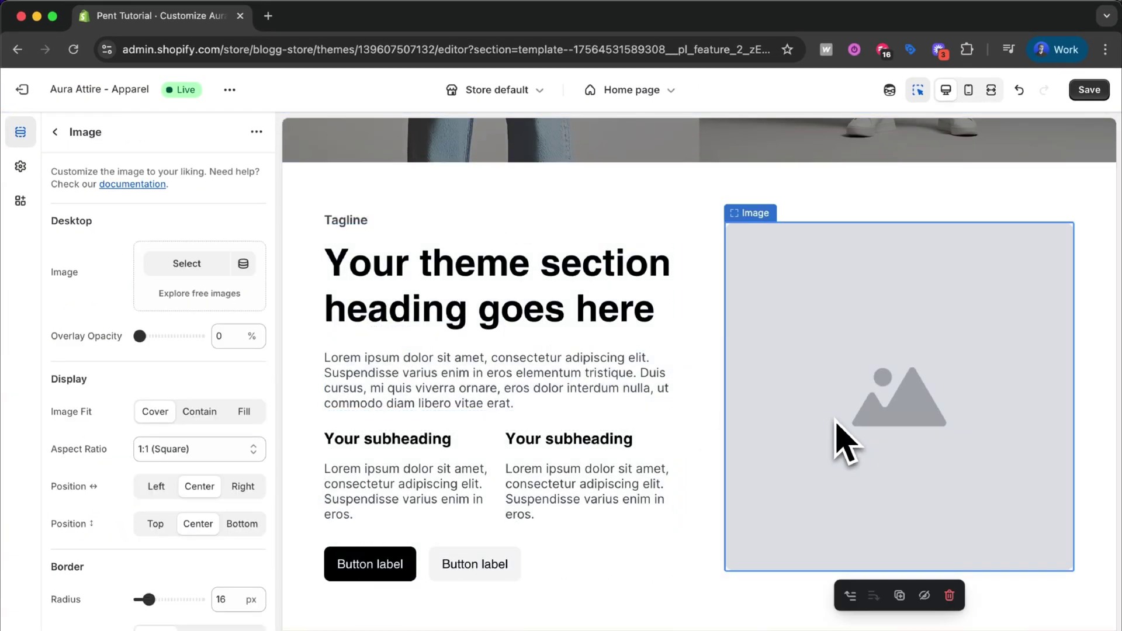
left_click(176, 265)
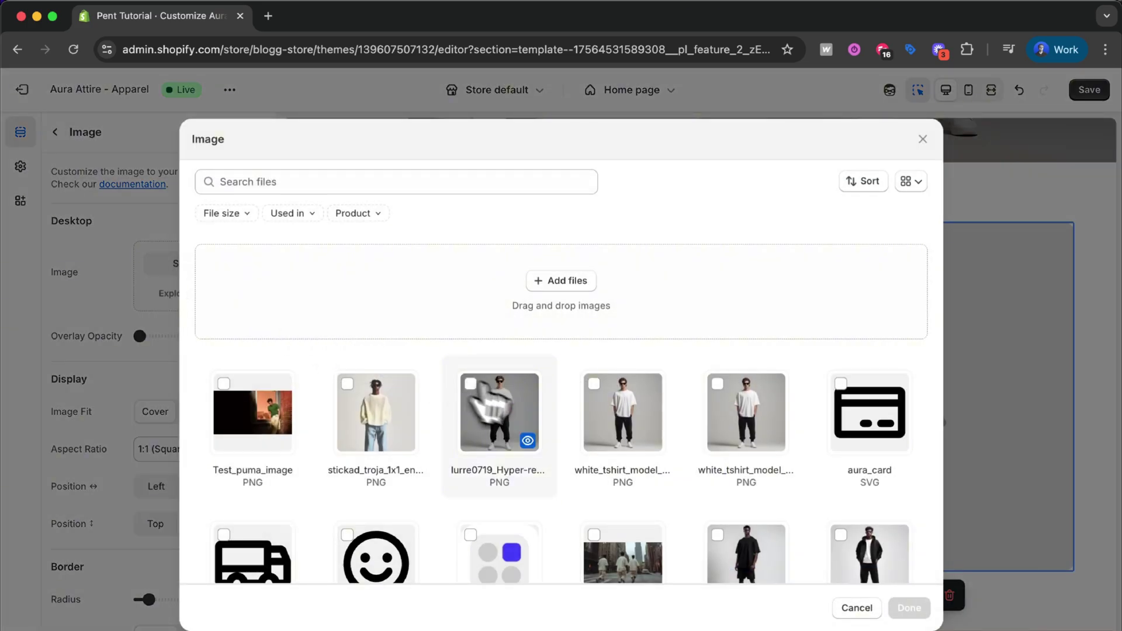
scroll(499, 412, "down", 3)
left_click(643, 480)
left_click(909, 608)
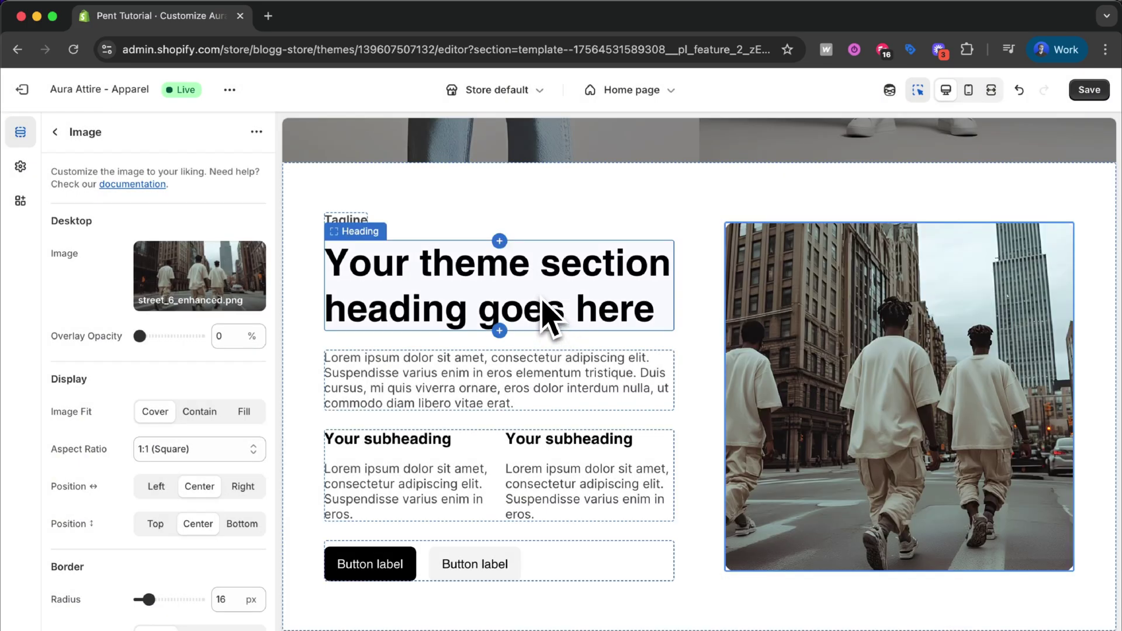
- Replace the Feature 2 heading with "Streewear is where it's at"
left_click(549, 313)
triple_click(151, 305)
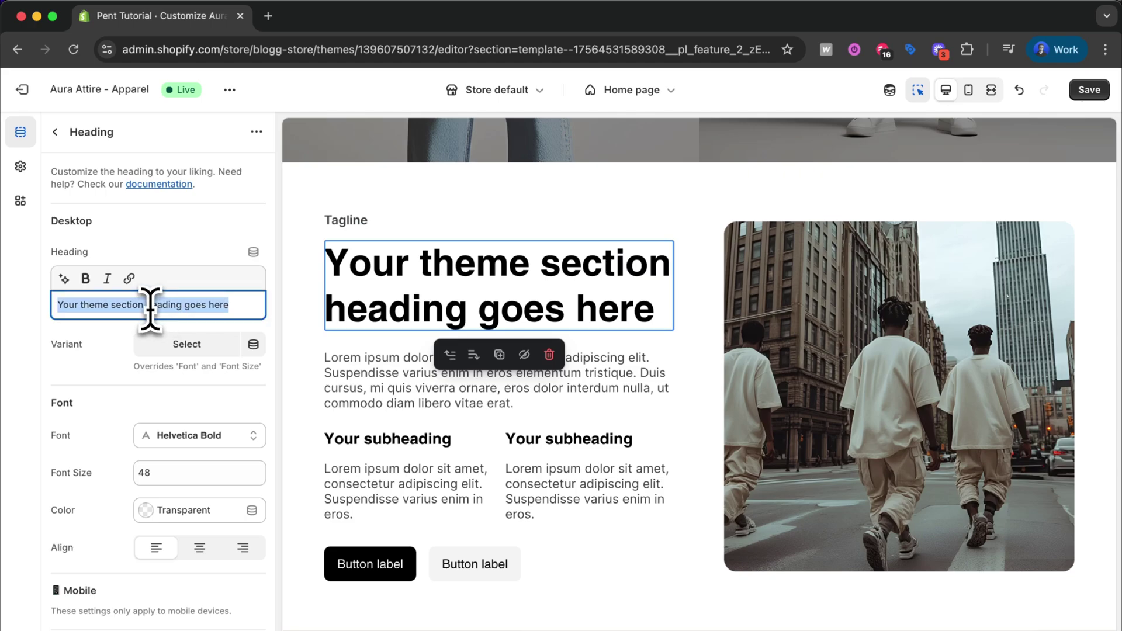
type("Streewear")
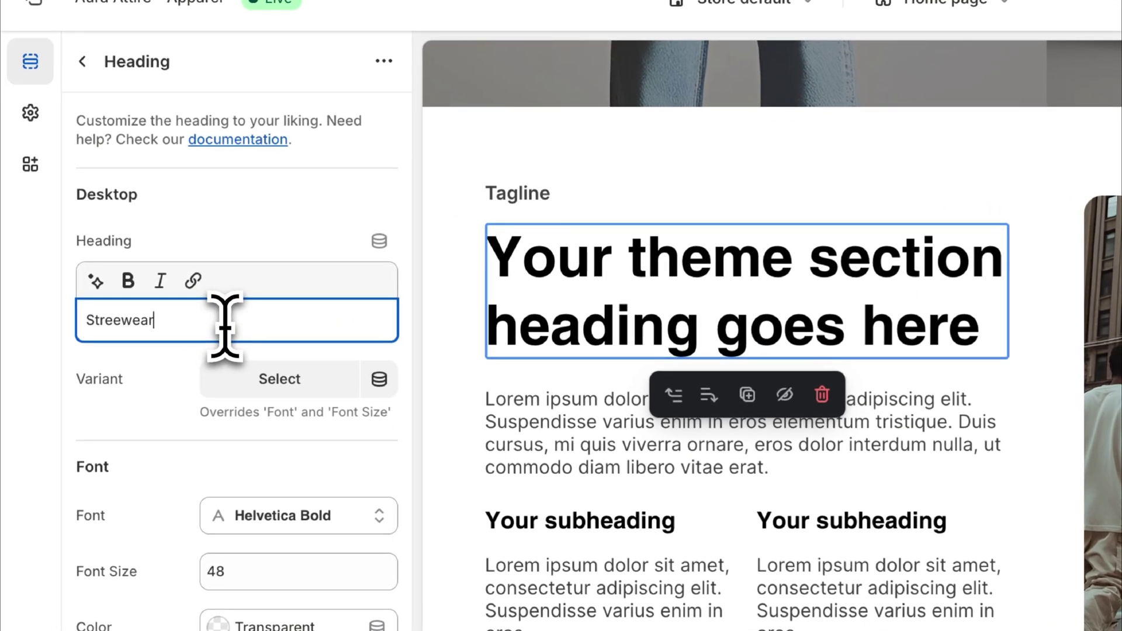
type(" is where ")
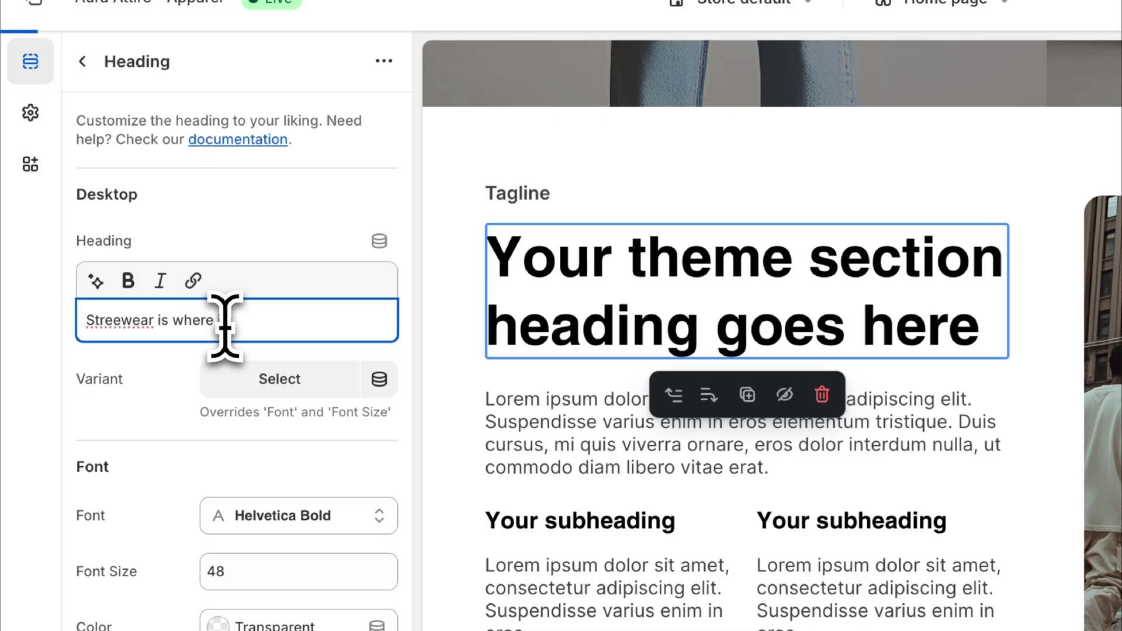
type("it's at")
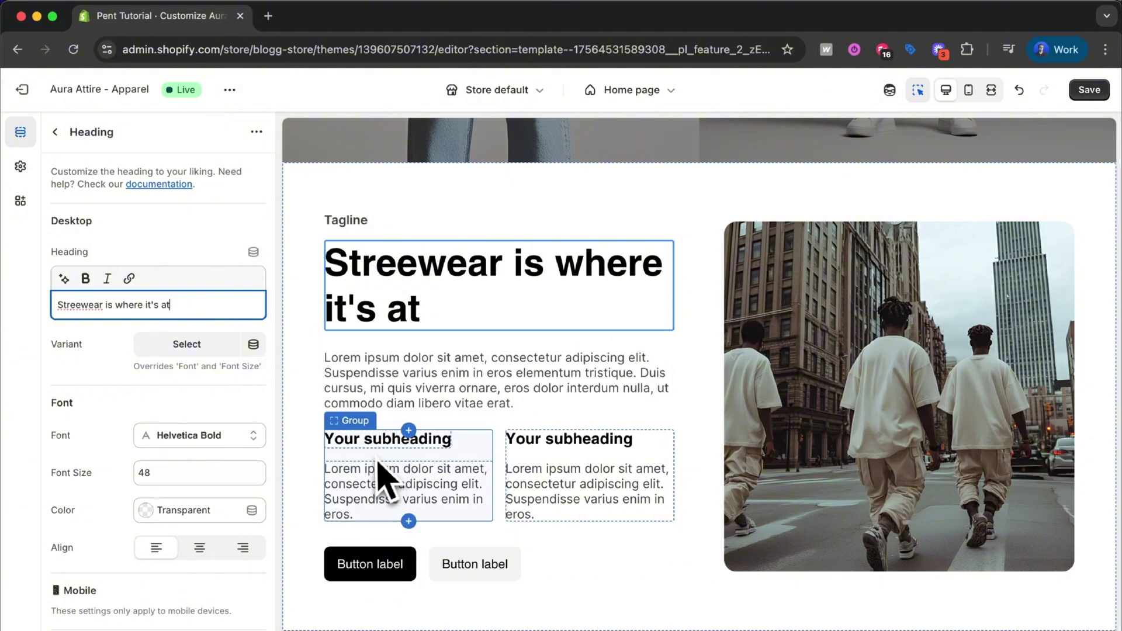
- Set the first Feature 2 button's variant to Primary
left_click(355, 570)
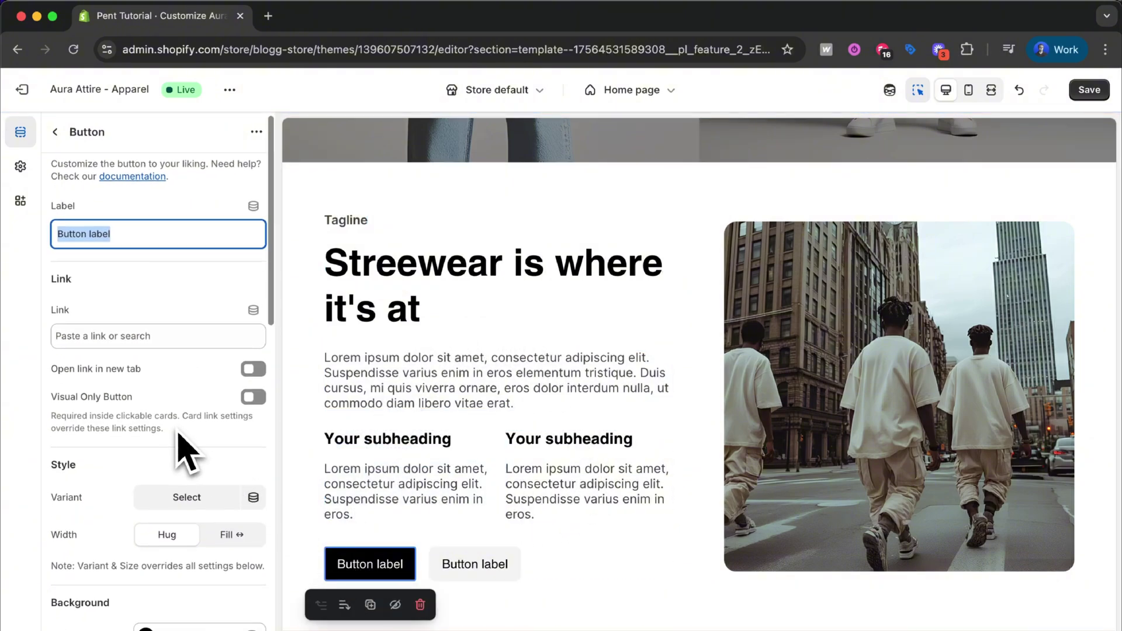
scroll(186, 444, "down", 3)
left_click(187, 403)
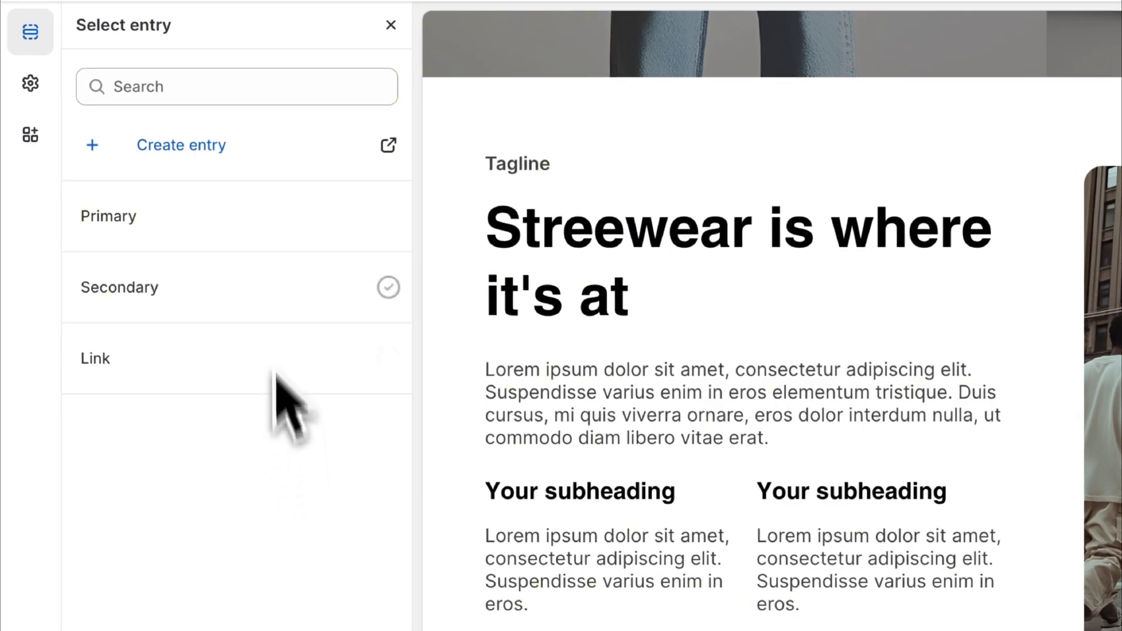
left_click(251, 222)
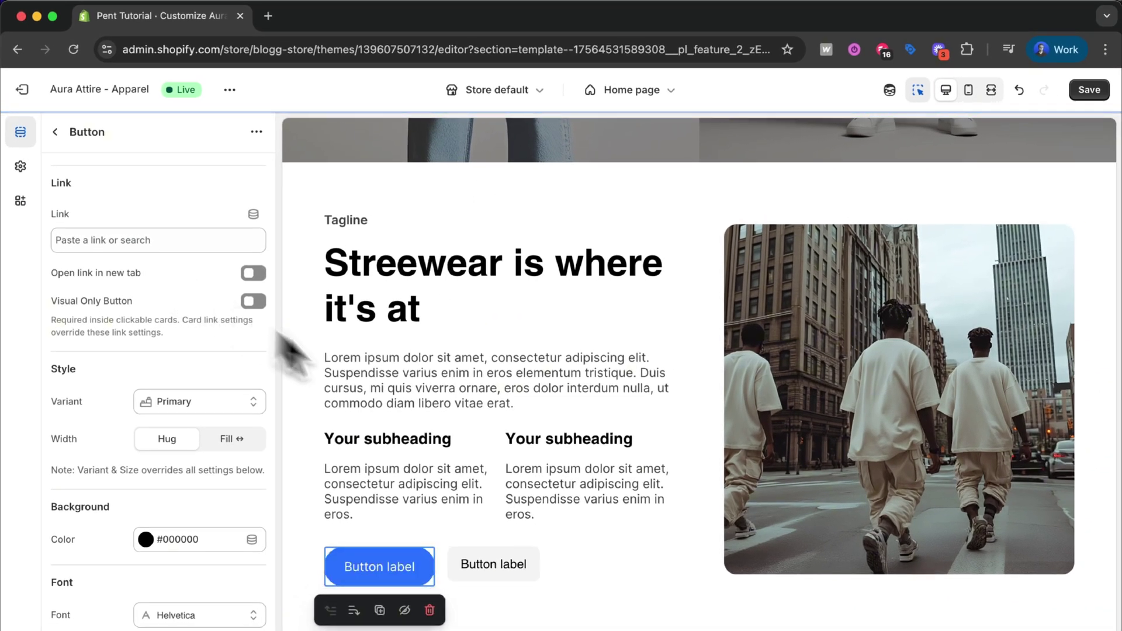
scroll(441, 431, "down", 2)
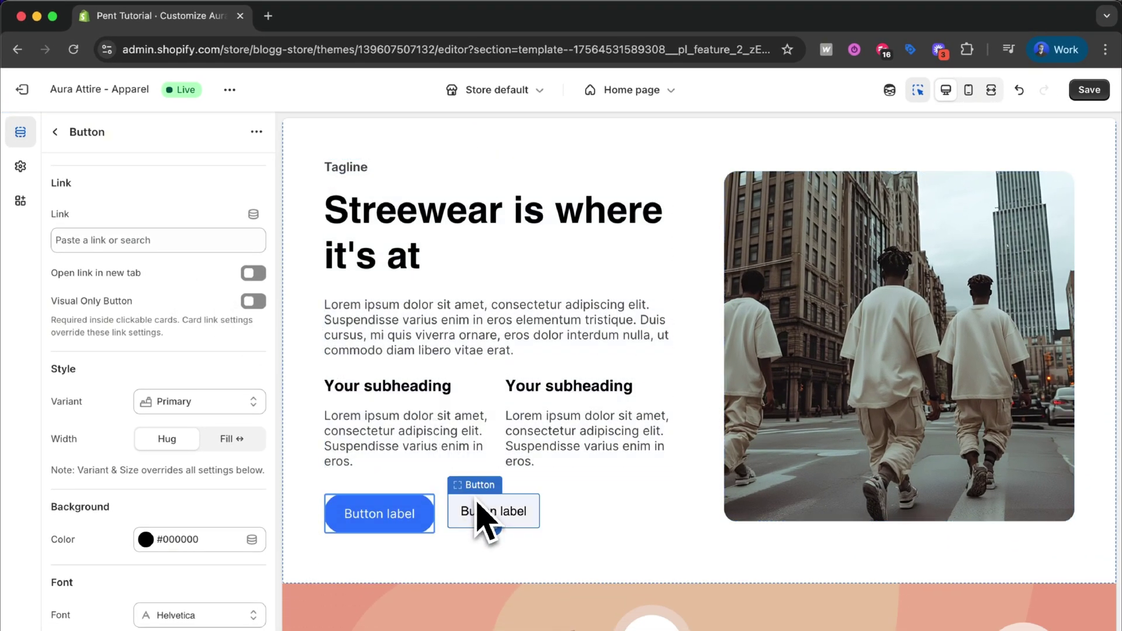
- Set the second Feature 2 button's variant to Primary, then return to the Feature 2 (PL) settings
left_click(513, 530)
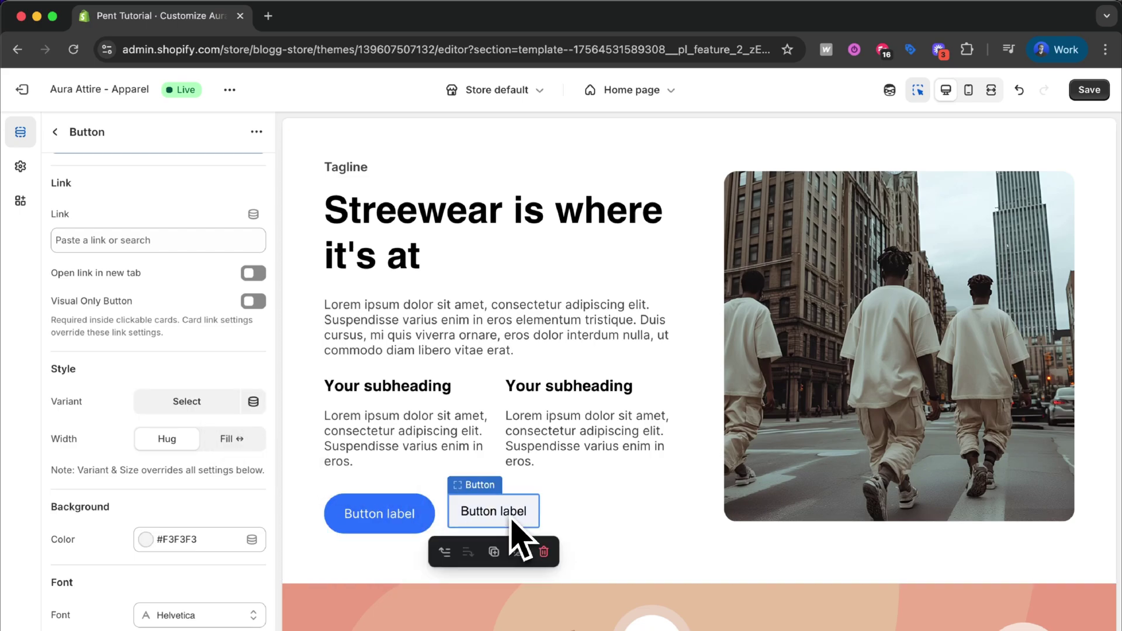
left_click(184, 402)
left_click(165, 257)
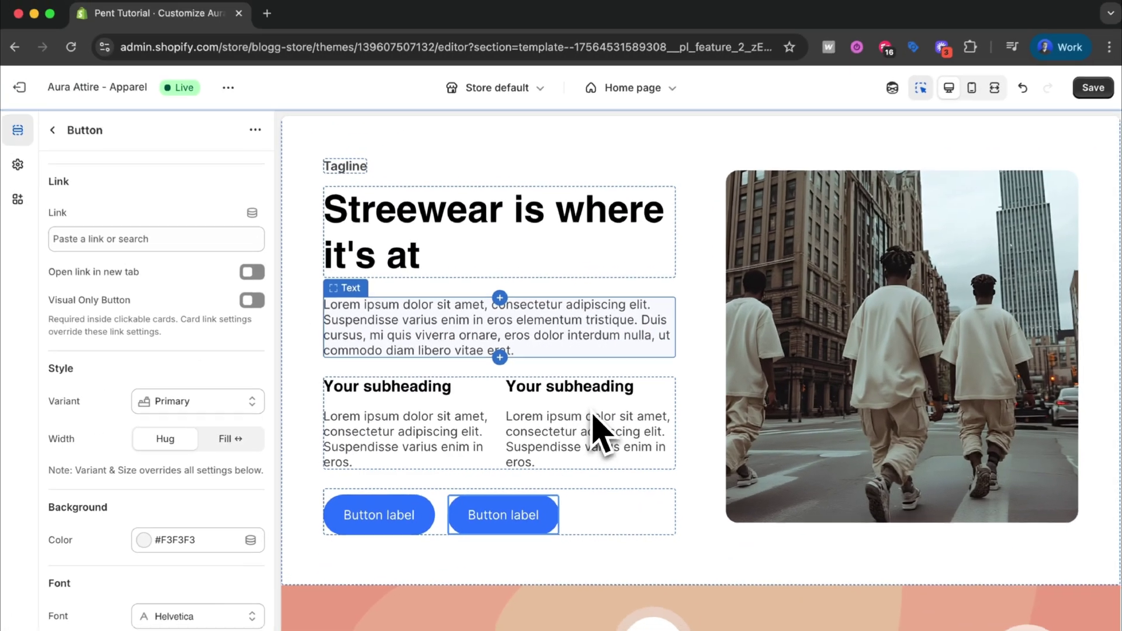
left_click(981, 322)
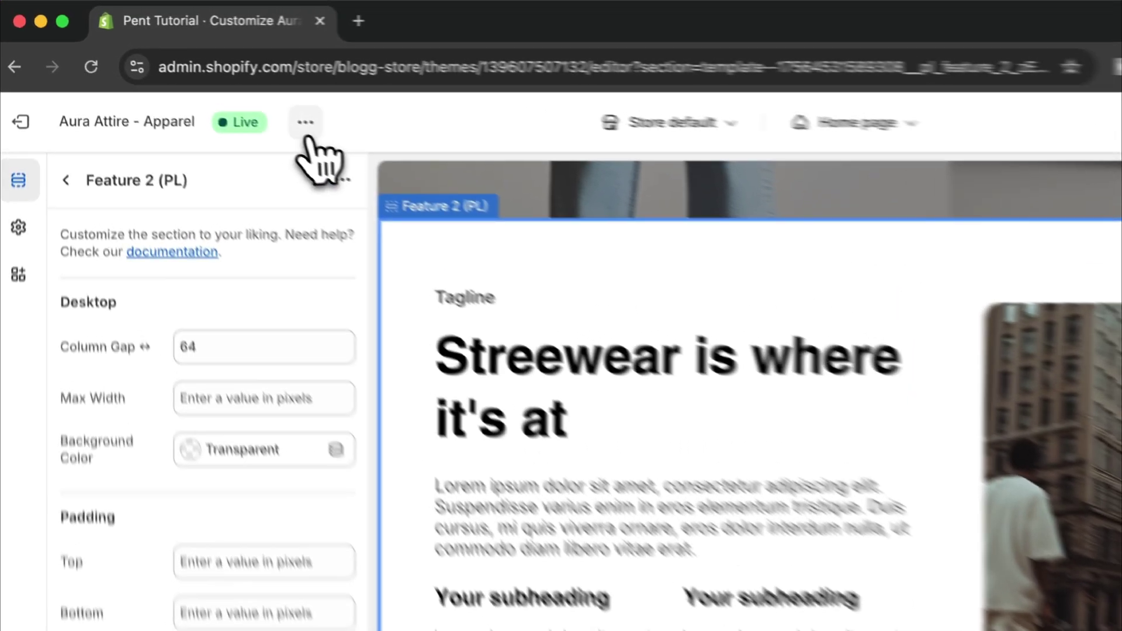
- View the live Aura Attire storefront in a new tab and scroll down to the Feature 2 section
left_click(229, 90)
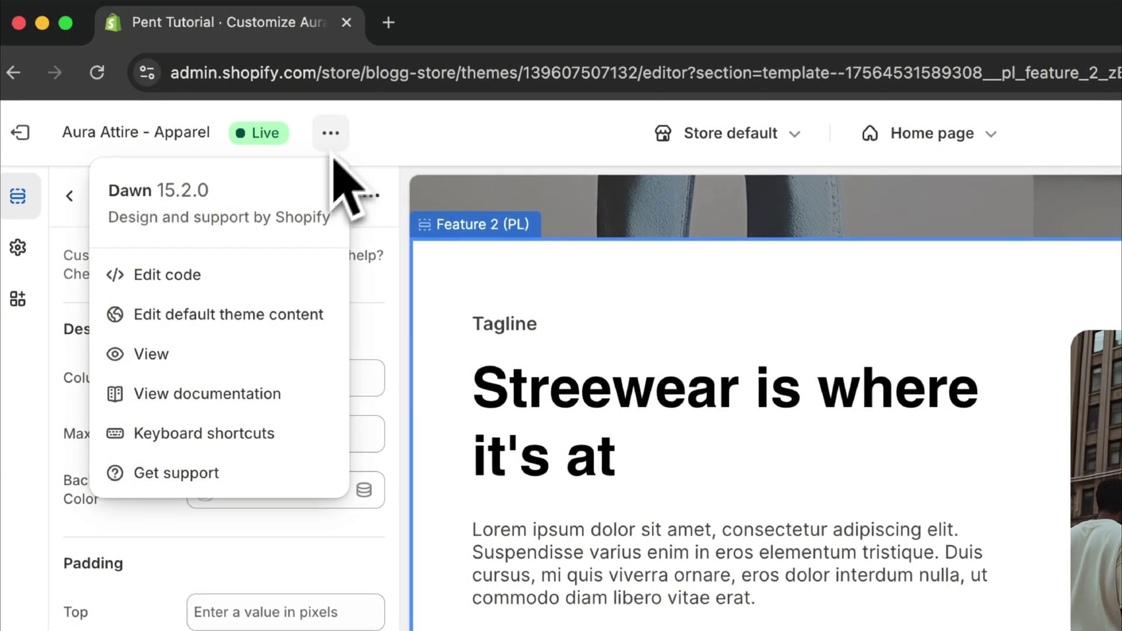
left_click(117, 353)
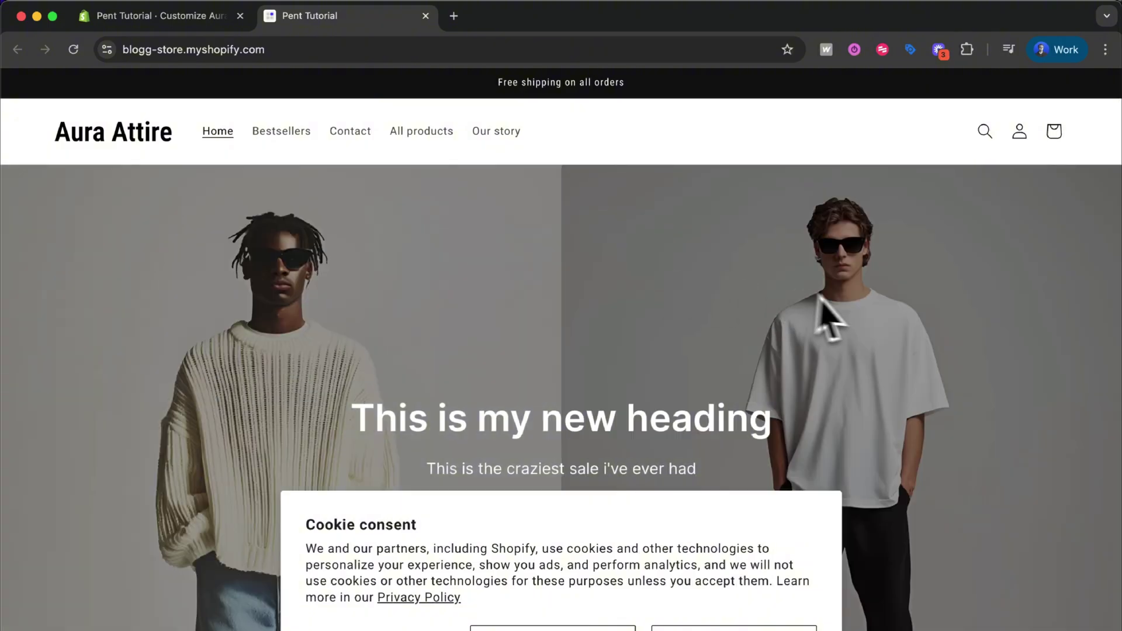
scroll(760, 503, "down", 2)
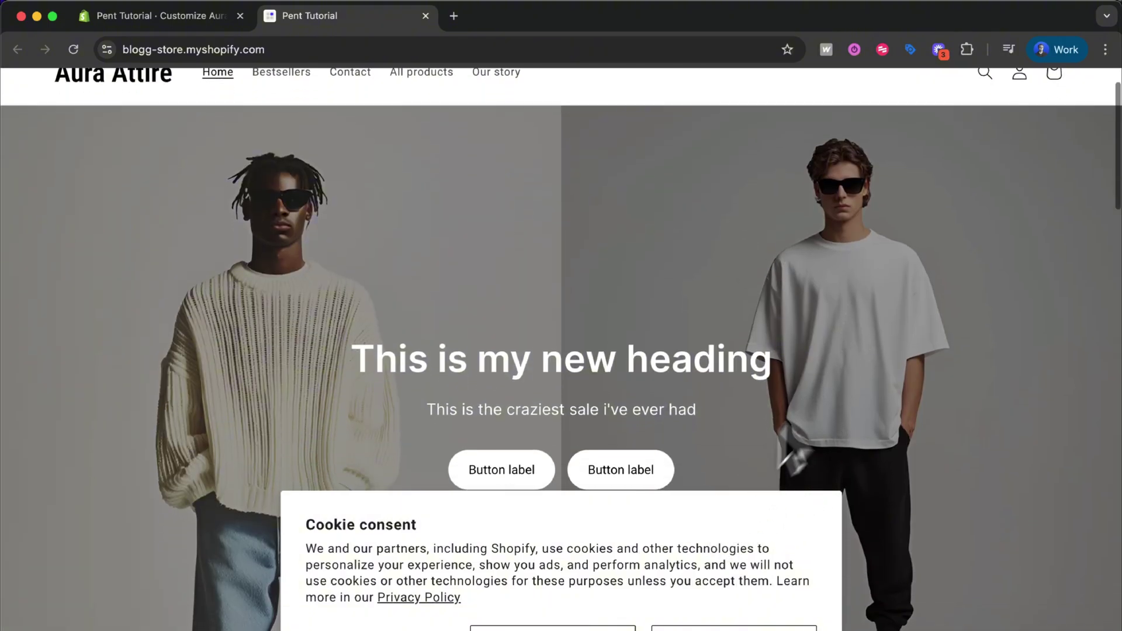
scroll(852, 374, "down", 5)
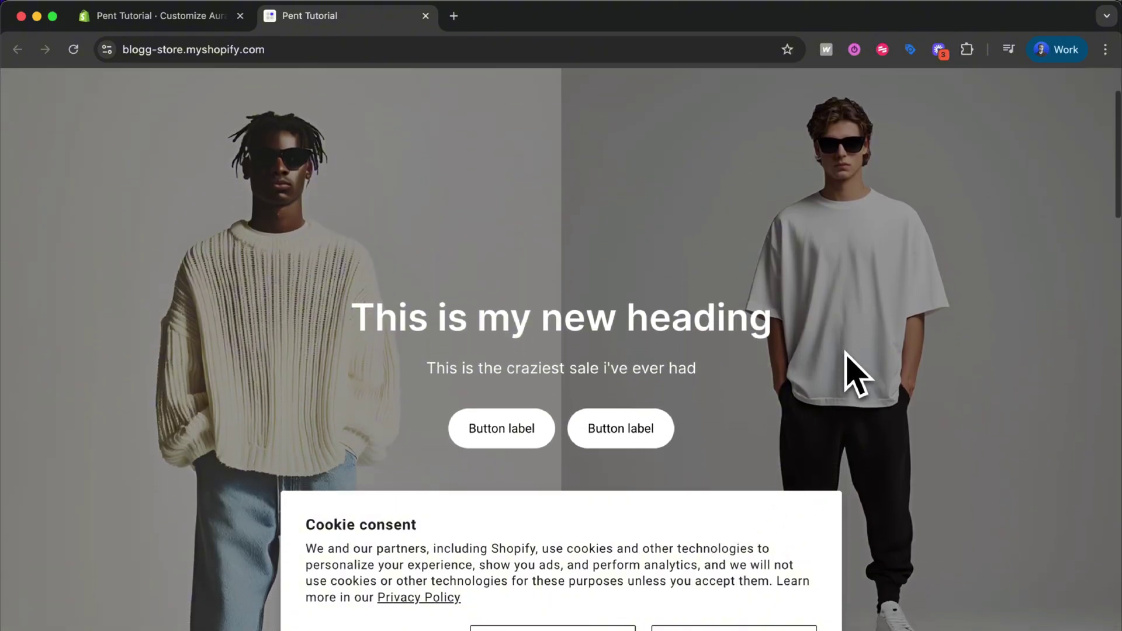
scroll(852, 374, "down", 10)
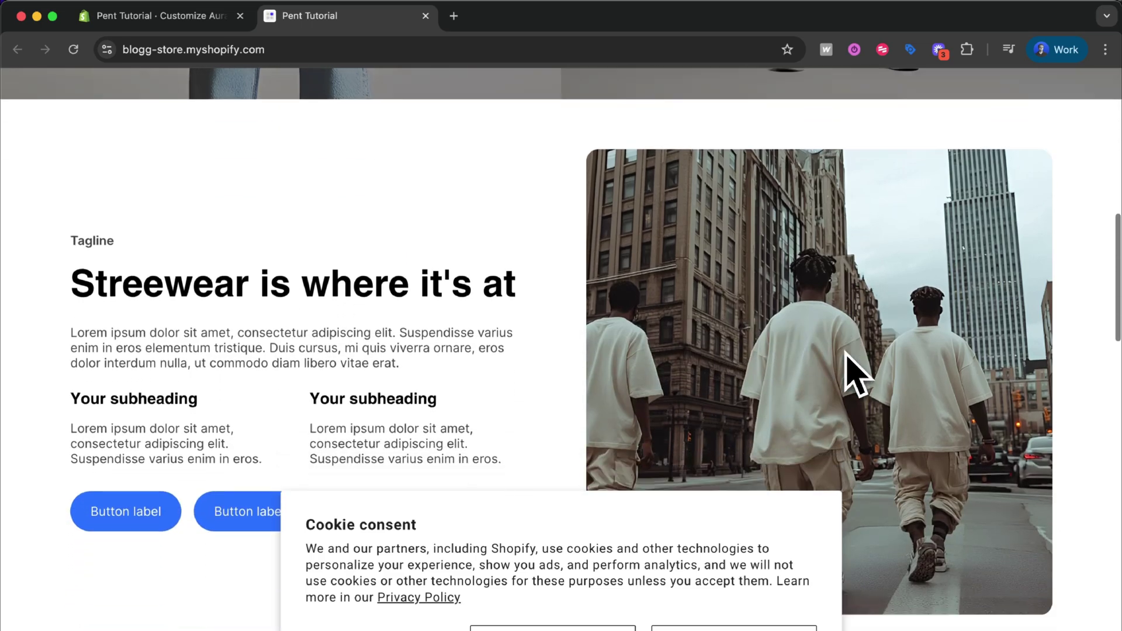
scroll(852, 374, "up", 1)
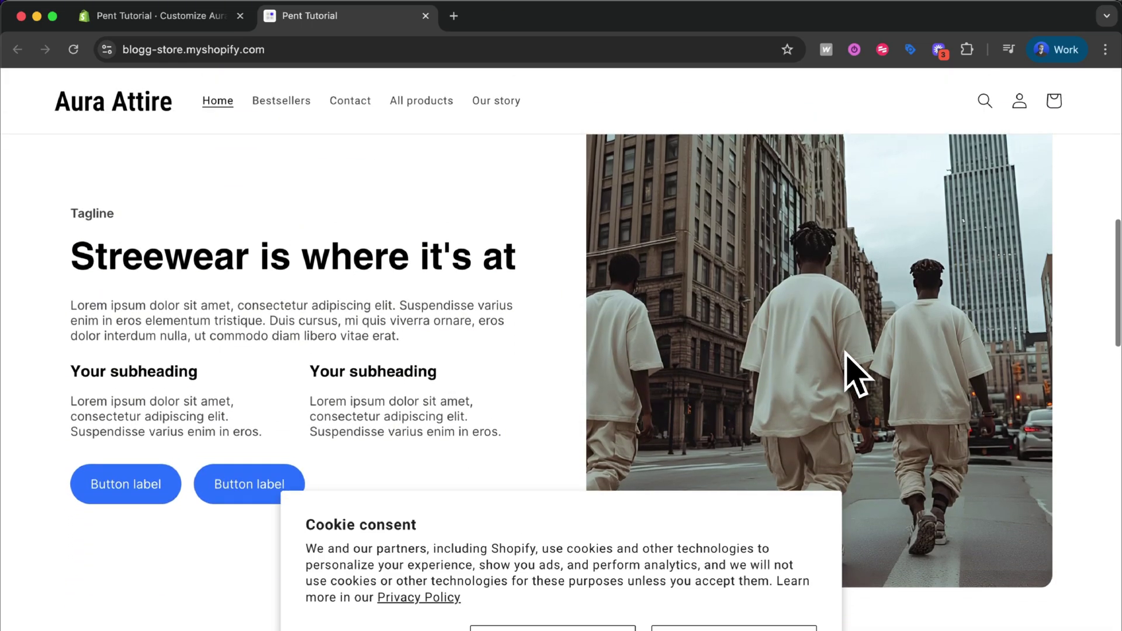